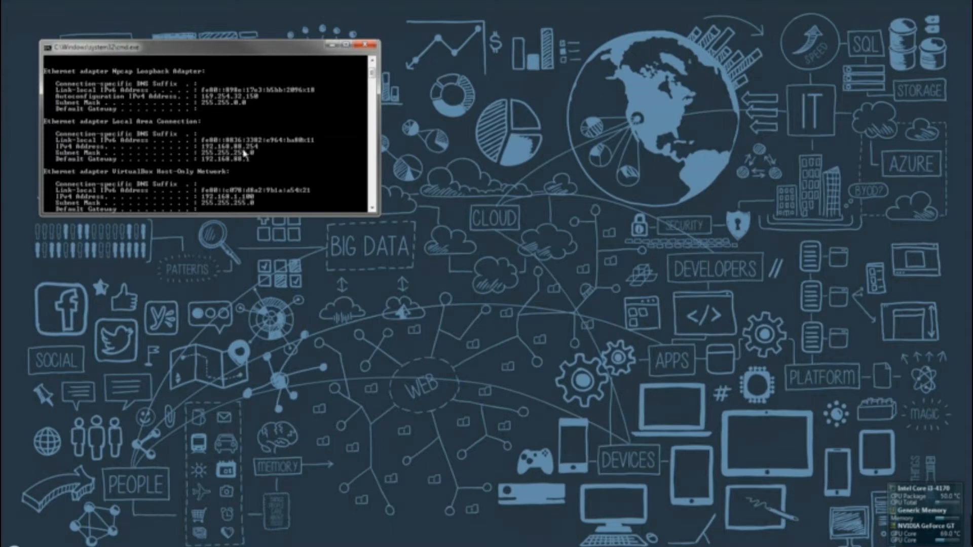
Open the Local Area Connection's IPv4 properties, which obtain IP and DNS automatically
right_click(902, 546)
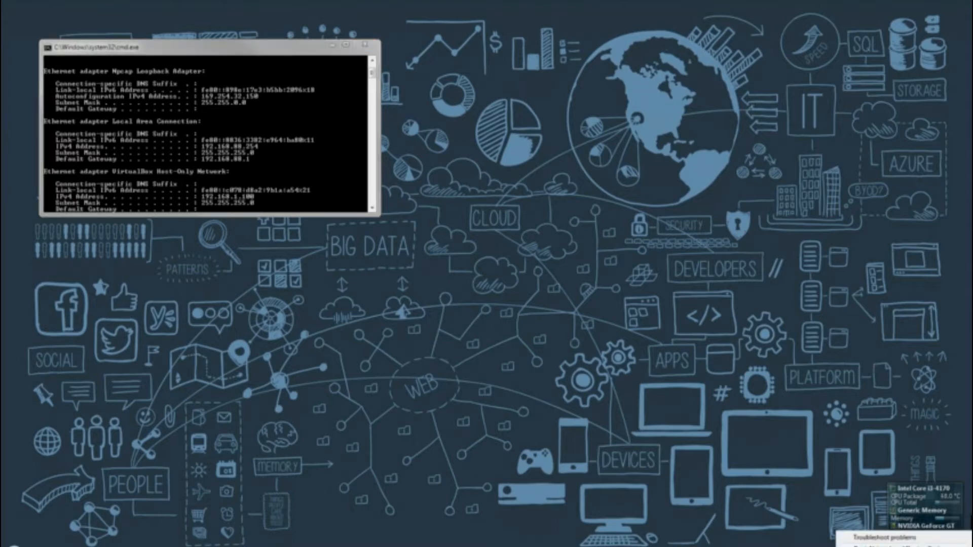
click(887, 545)
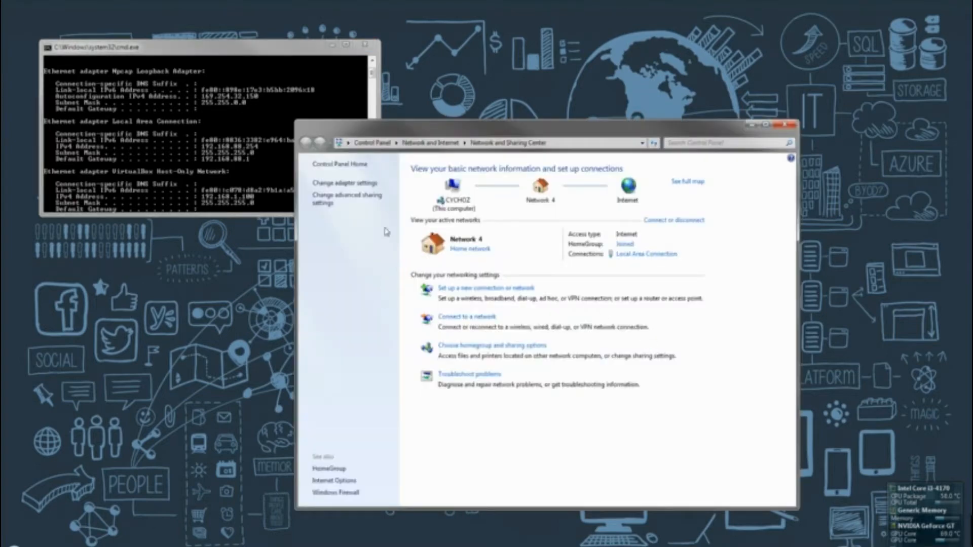
click(365, 185)
right_click(360, 193)
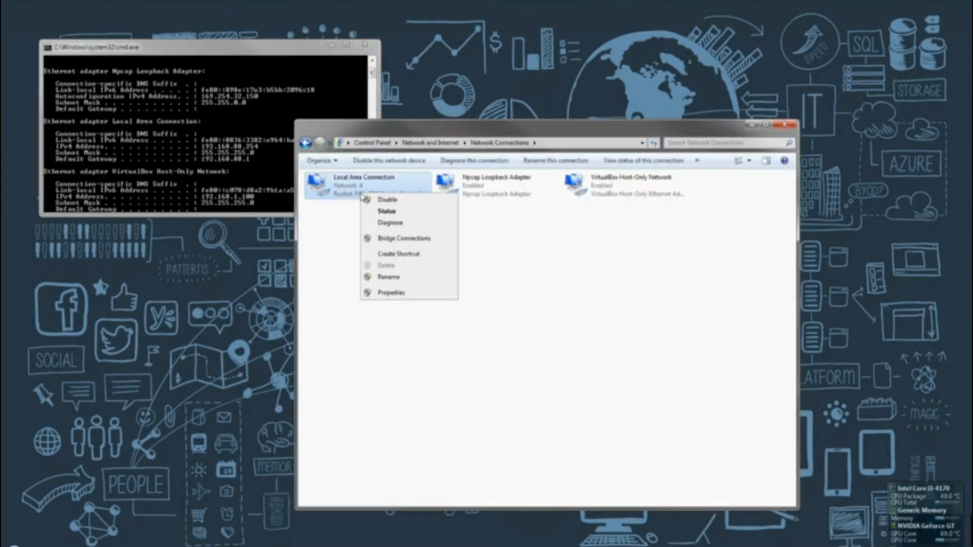
click(397, 293)
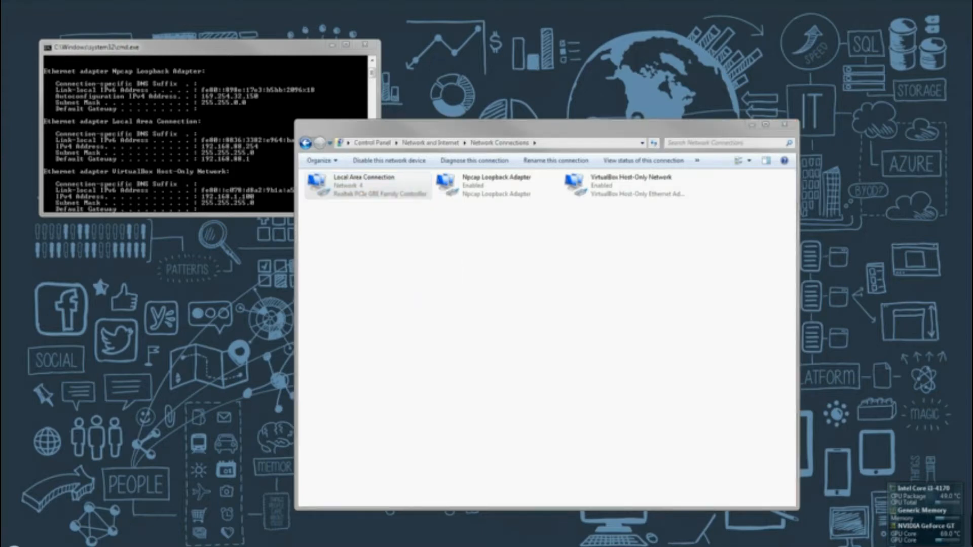
click(785, 125)
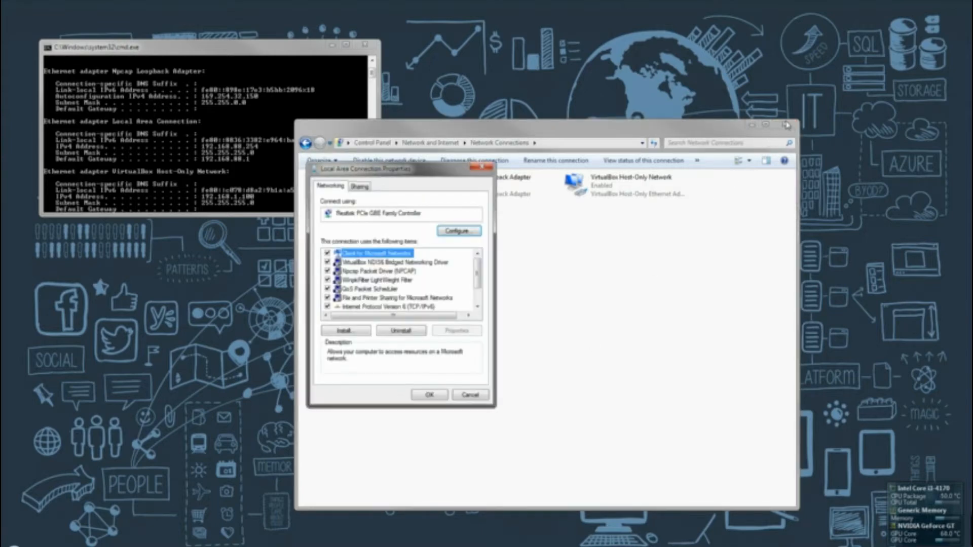
click(381, 306)
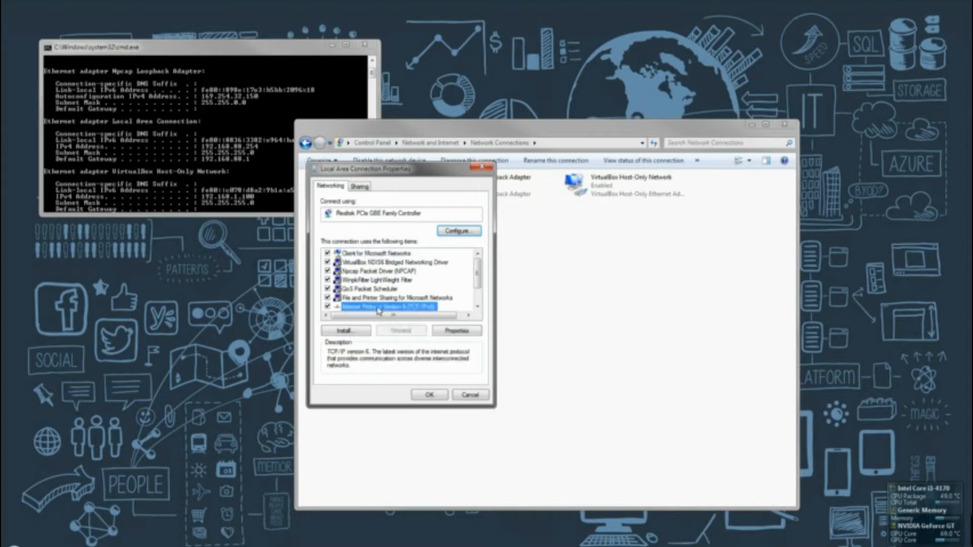
scroll(384, 296, down, 1)
click(387, 289)
click(456, 330)
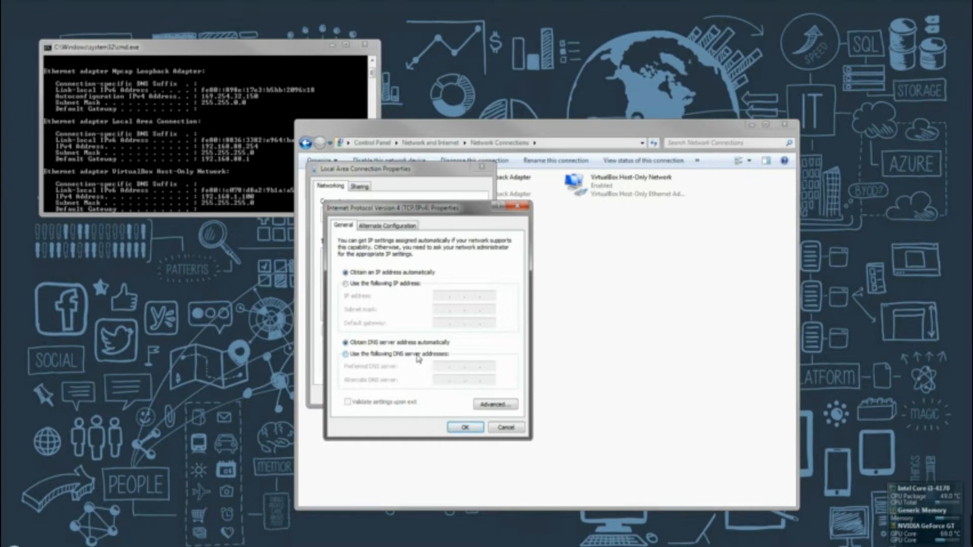
Confirm and close the IPv4 and Local Area Connection properties, then close Command Prompt
click(463, 428)
click(441, 395)
click(238, 153)
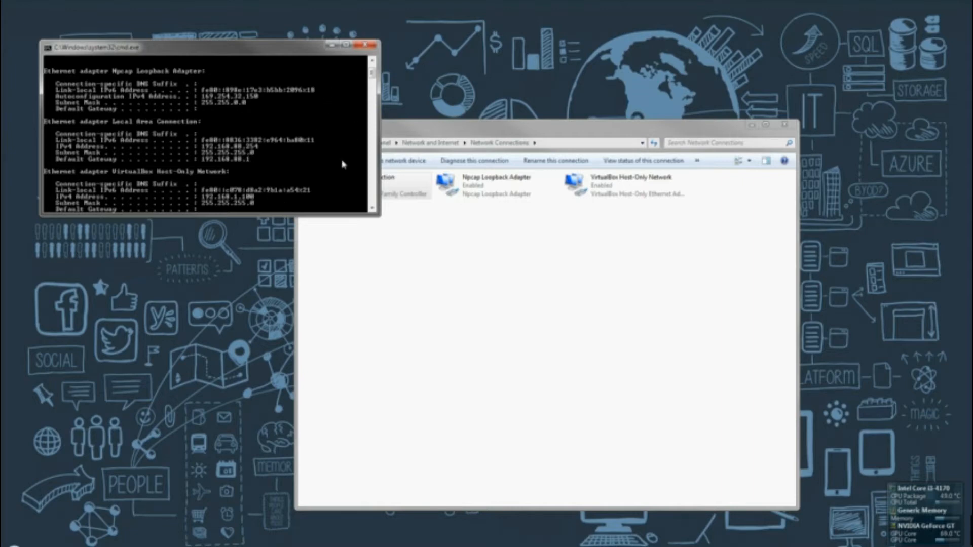
click(670, 250)
click(365, 44)
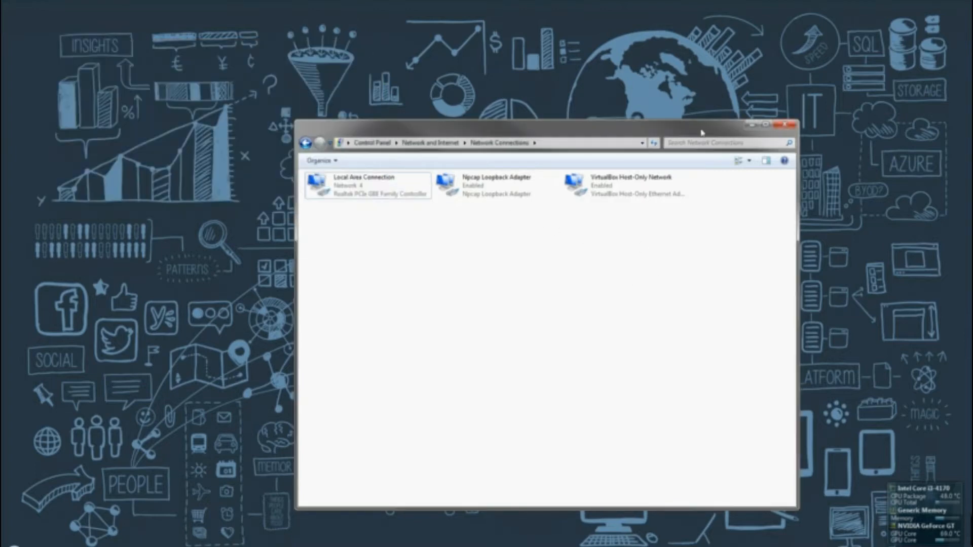
Launch WinBox, connect to 192.168.88.1 as admin, and open Interfaces and Quick Set
click(784, 124)
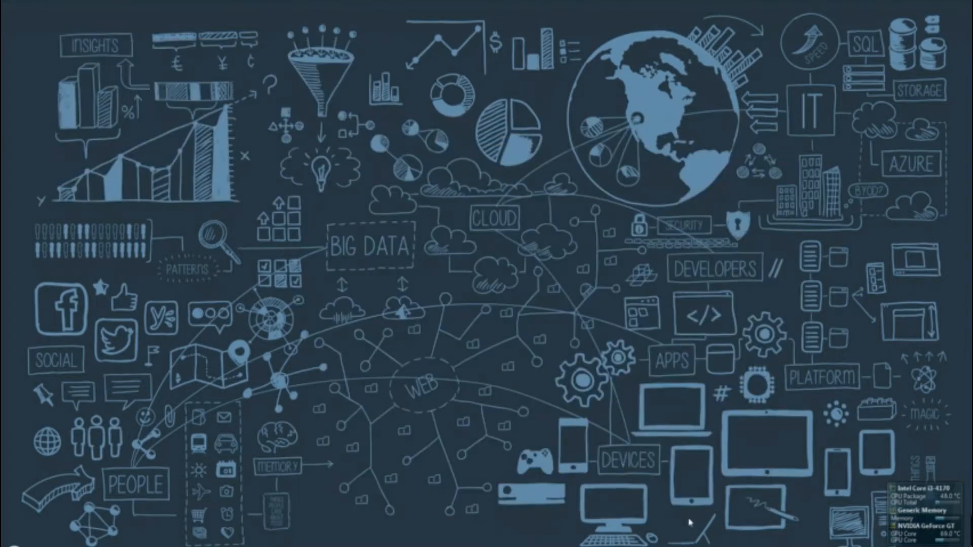
click(708, 546)
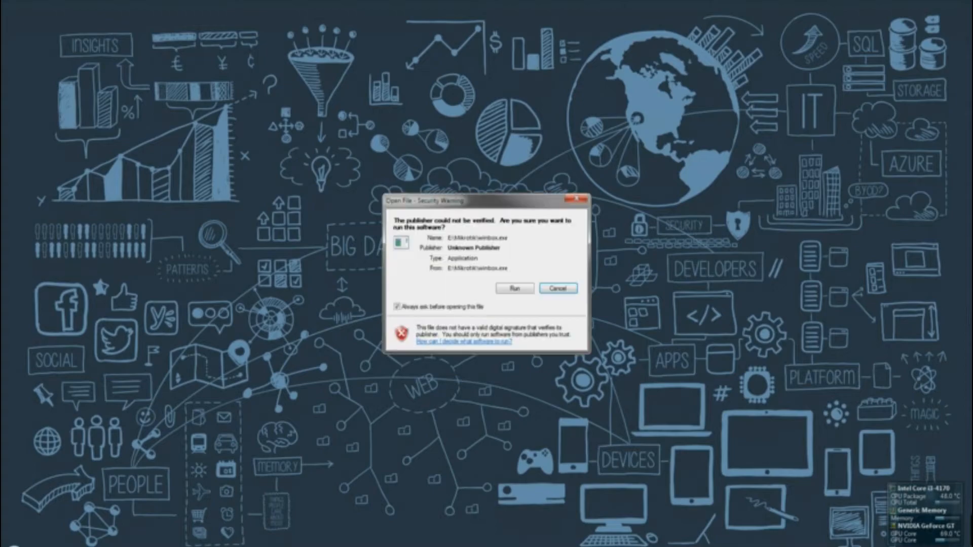
click(527, 288)
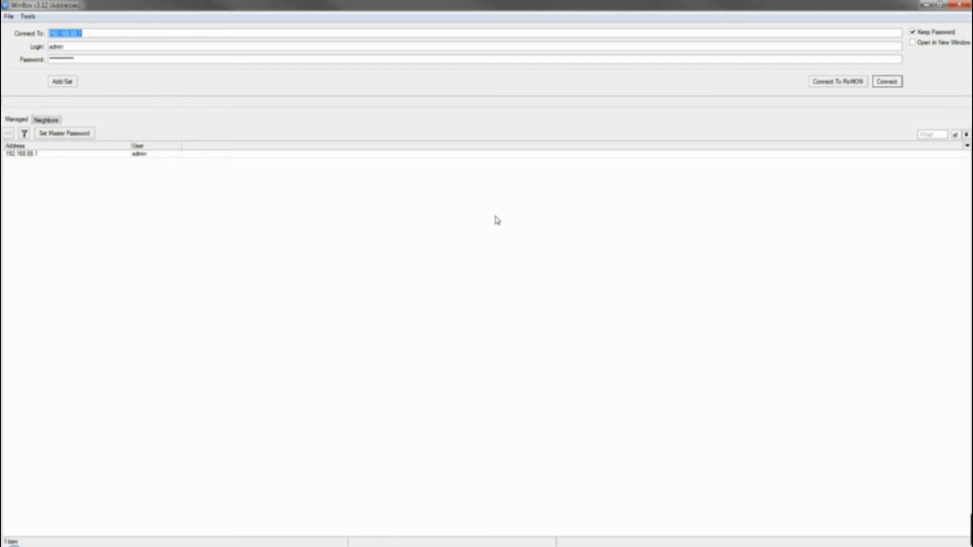
click(887, 84)
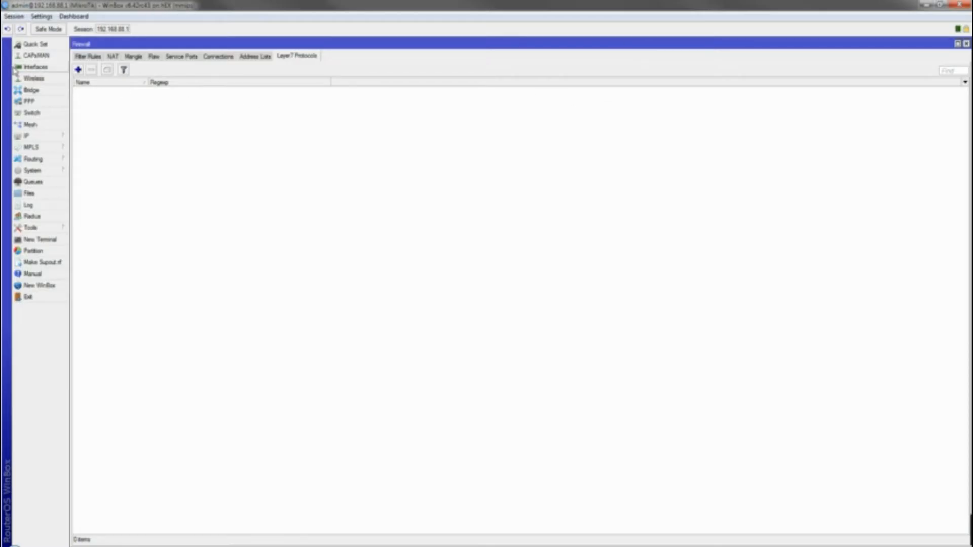
click(31, 67)
click(29, 44)
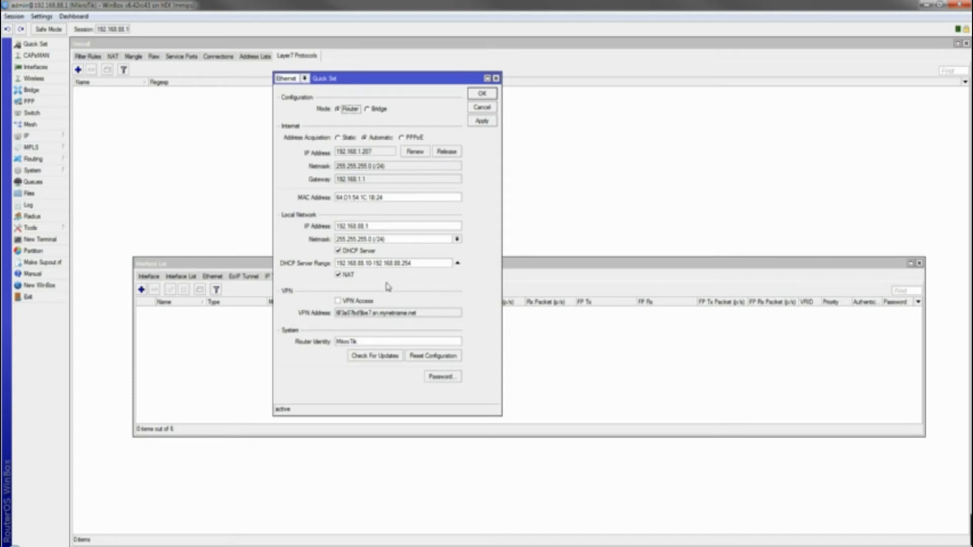
Check the LAN IP and DHCP server range, keep netmask 255.255.255.0 (/24), and close Quick Set
click(377, 226)
click(370, 241)
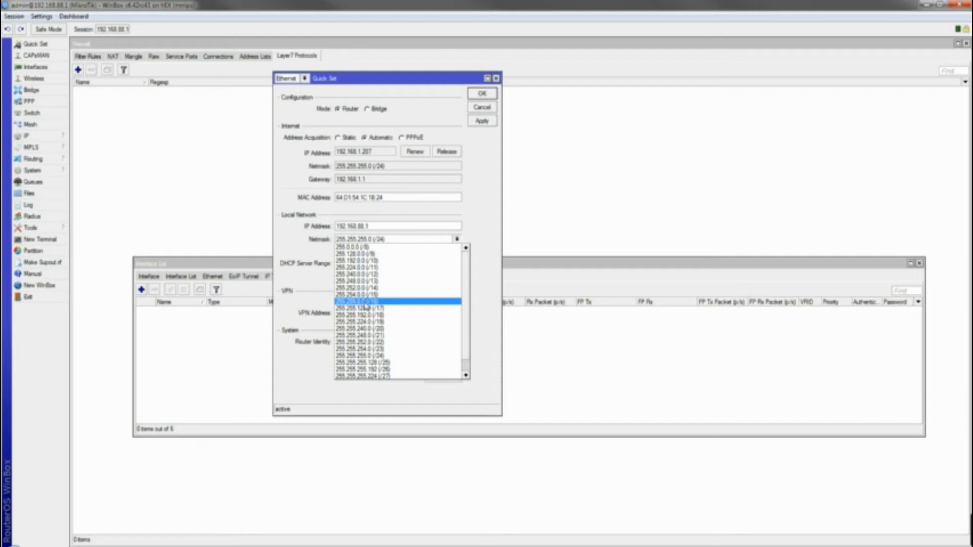
click(499, 289)
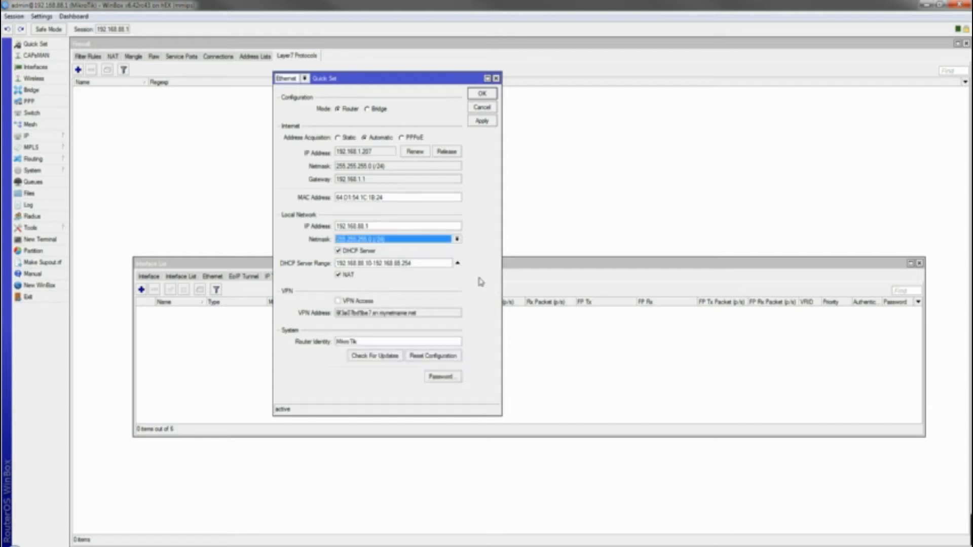
click(380, 264)
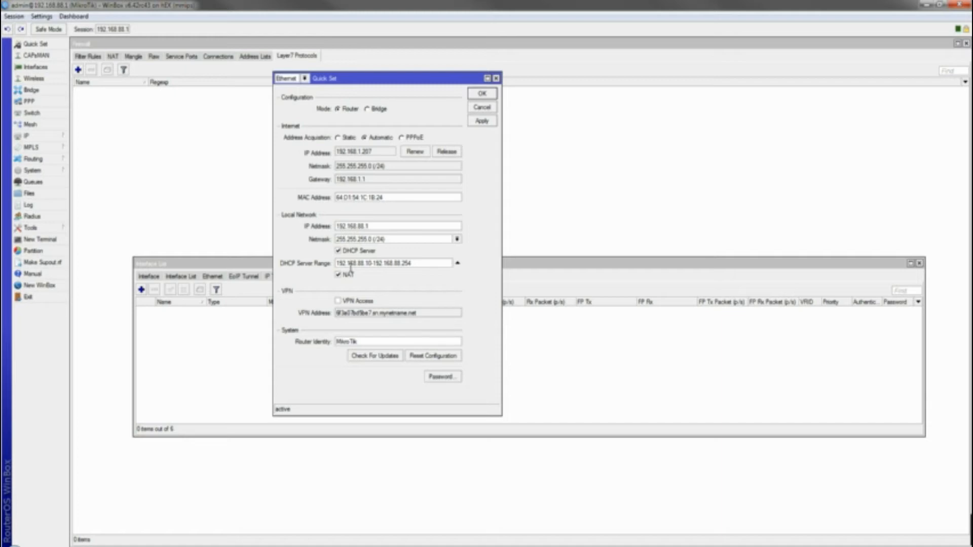
key(Left)
key(Left)
key(Left)
key(Right)
key(Right)
key(Right)
key(Right)
key(Right)
key(Right)
key(Right)
key(Right)
key(Right)
key(Right)
key(Right)
key(Right)
click(420, 264)
click(496, 78)
Inspect ether1–ether5, the LAN/WAN interface lists and Ethernet ports, then close the Interface window
click(183, 276)
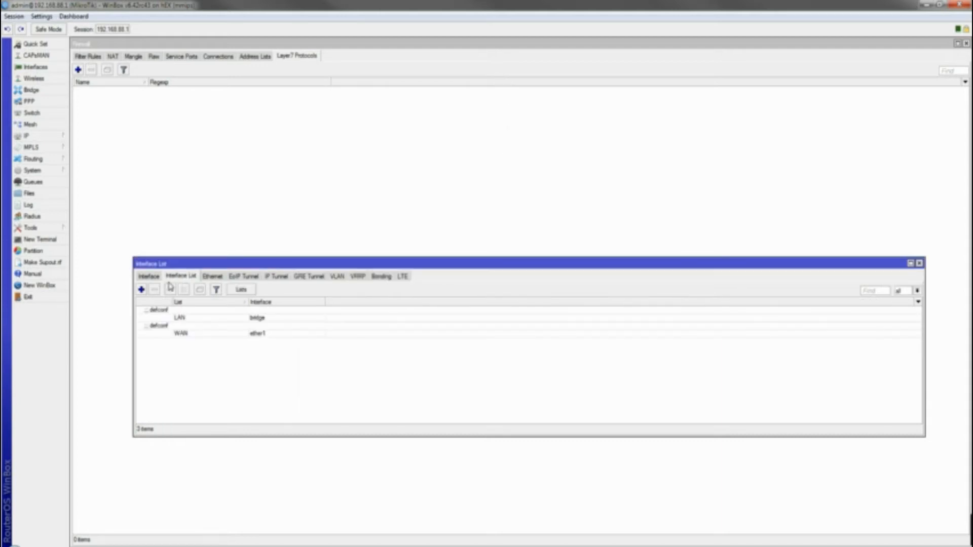
click(152, 277)
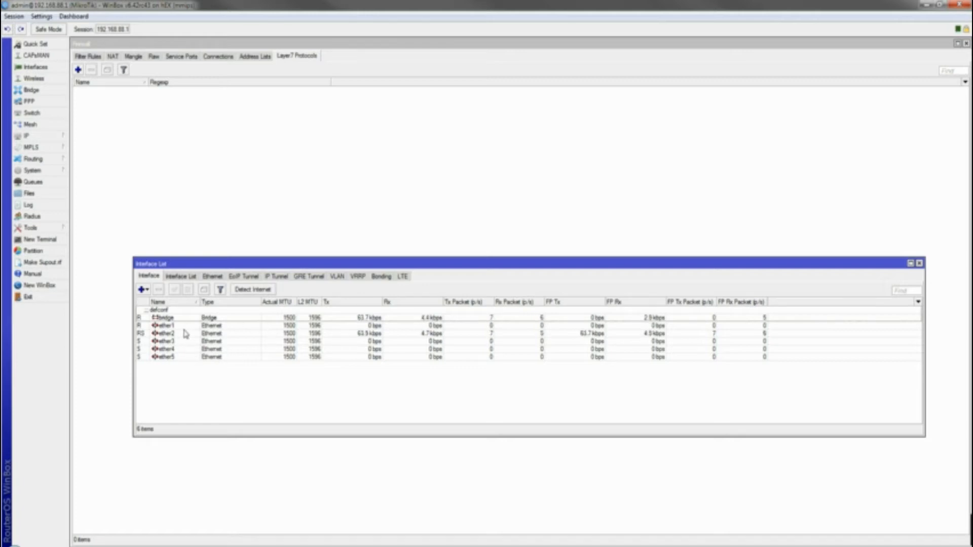
click(186, 328)
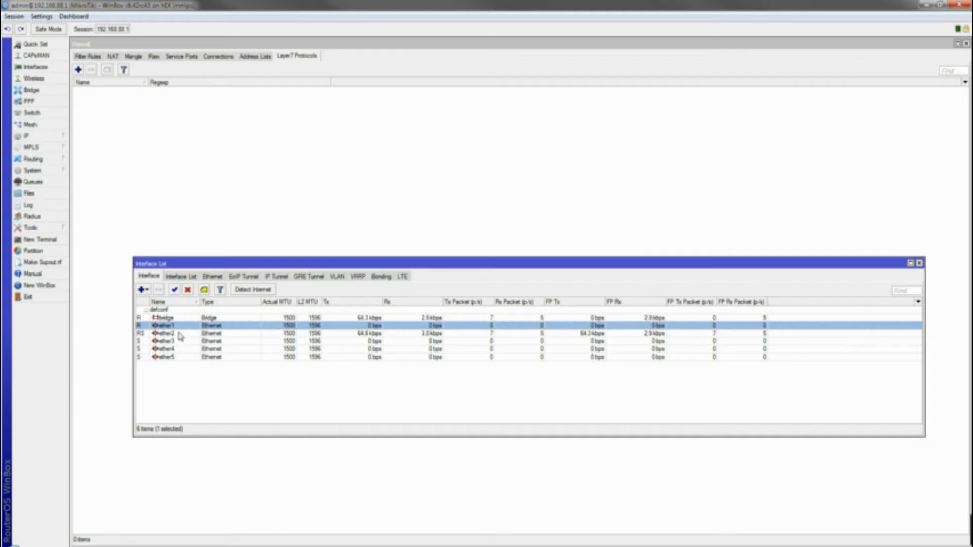
click(180, 334)
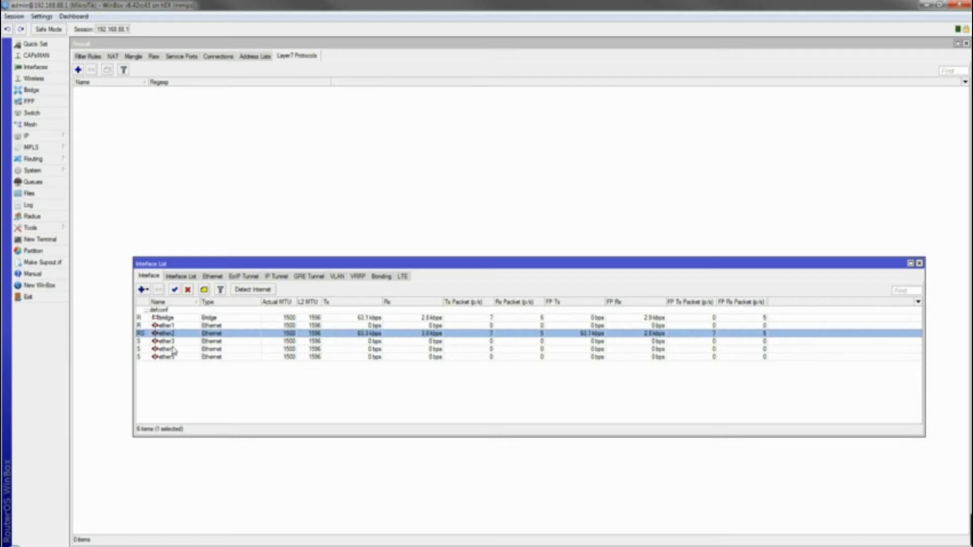
click(172, 341)
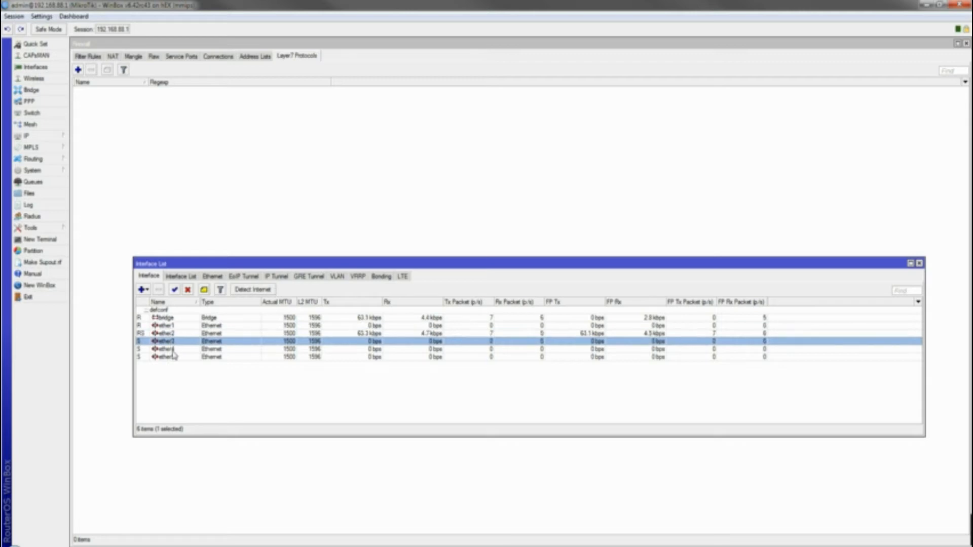
click(173, 349)
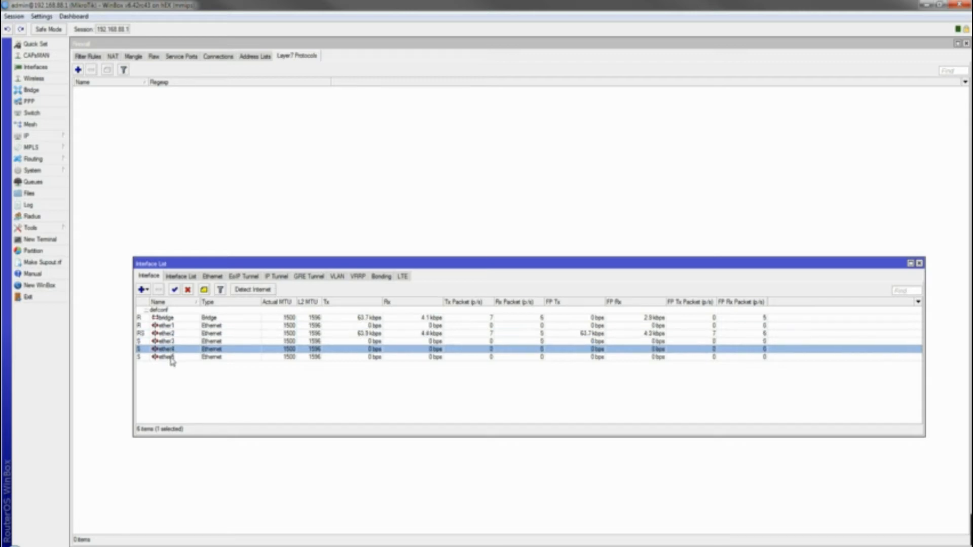
click(173, 357)
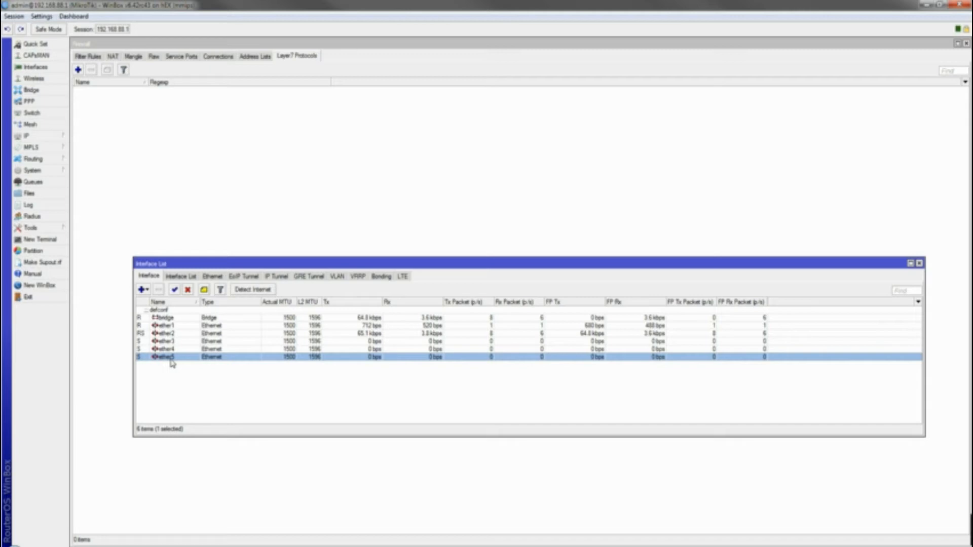
click(181, 276)
click(212, 276)
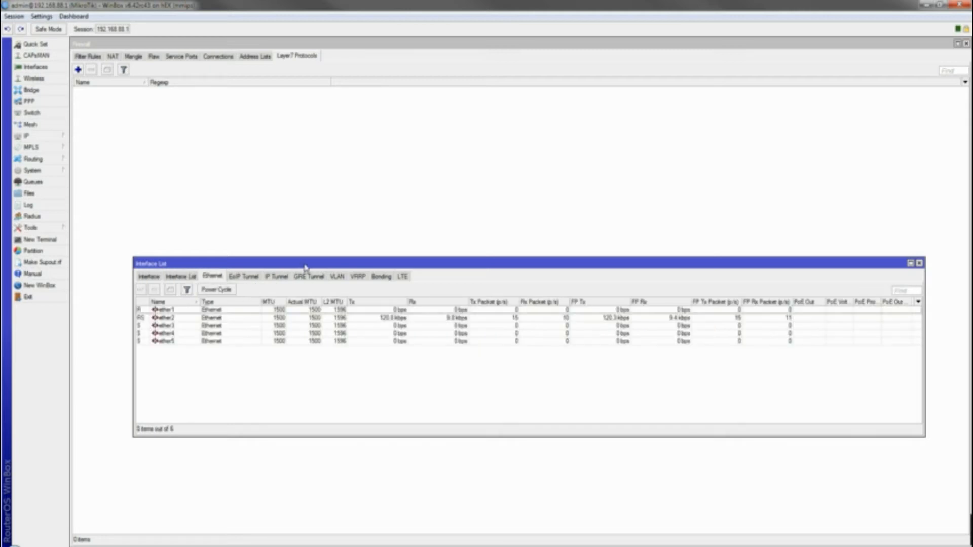
click(918, 263)
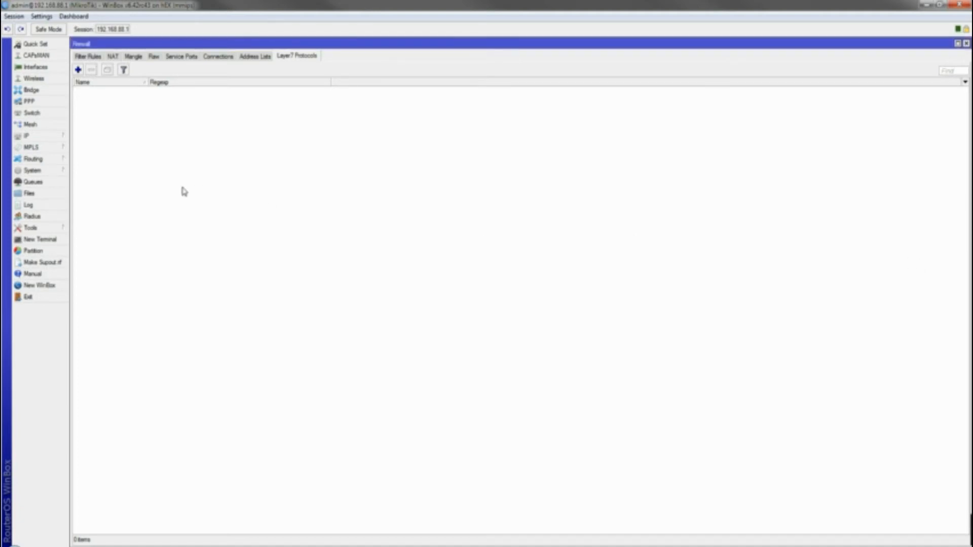
Open IP > Firewall Filter Rules and disable all the default filter rules
click(49, 138)
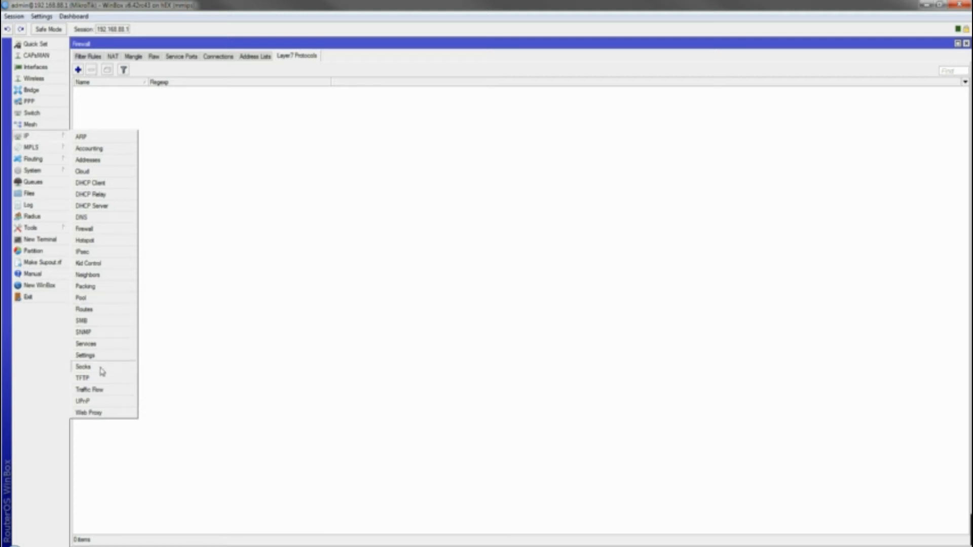
click(107, 230)
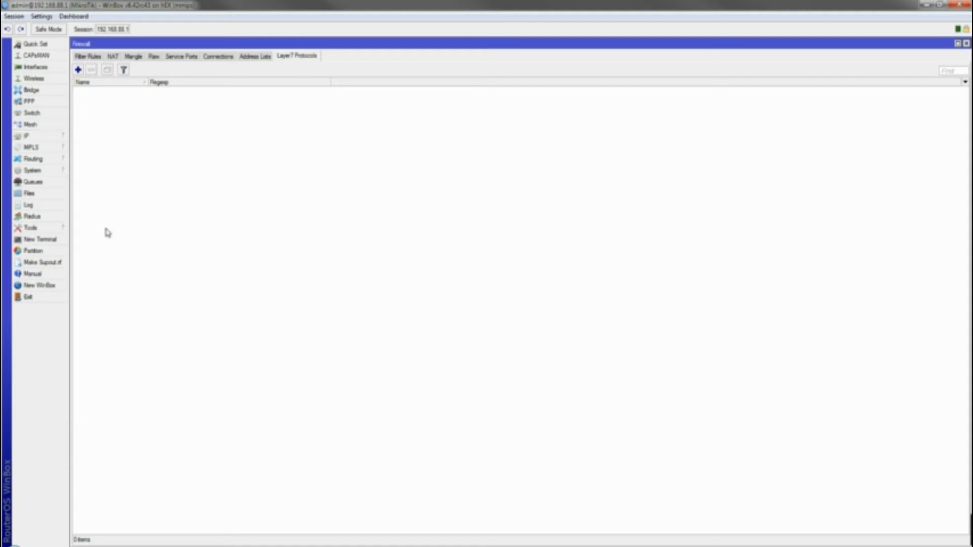
click(85, 56)
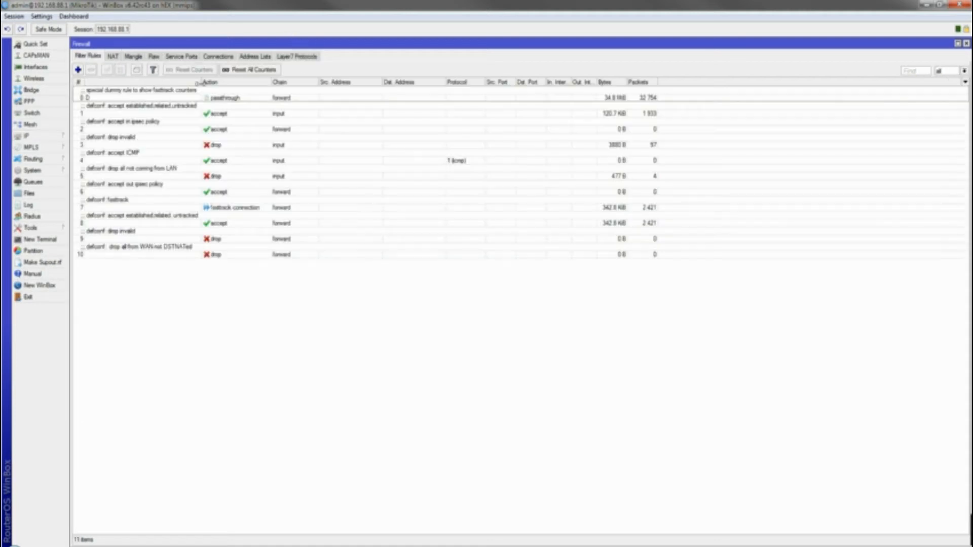
click(131, 98)
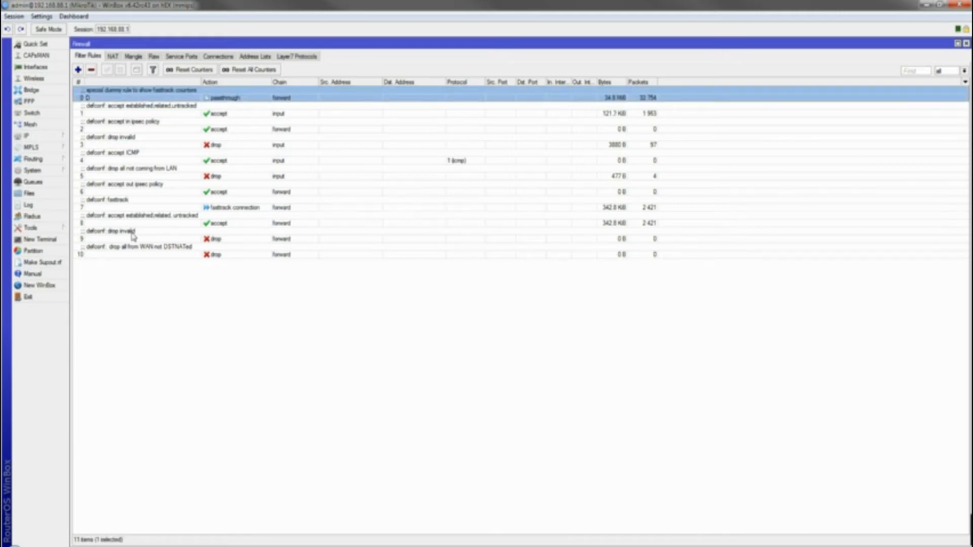
shift+click(132, 256)
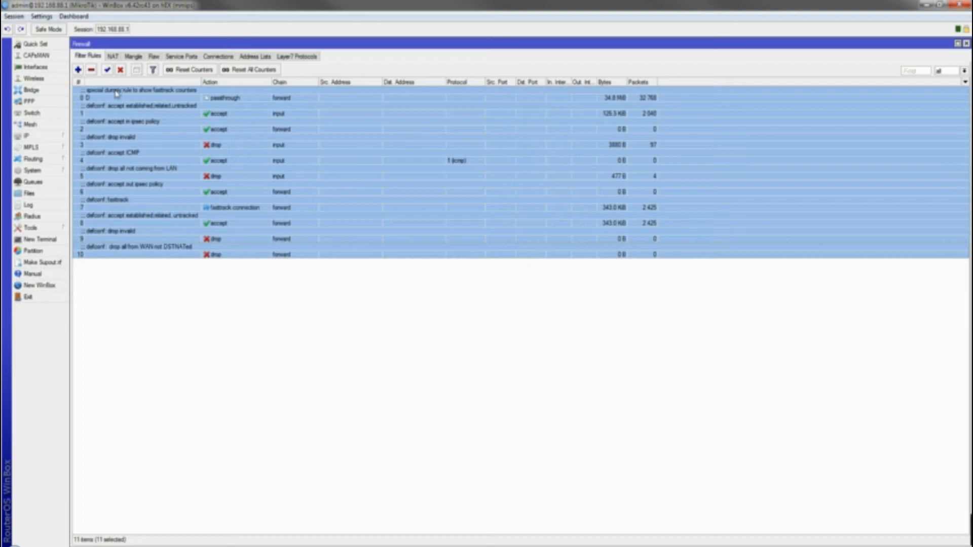
click(119, 71)
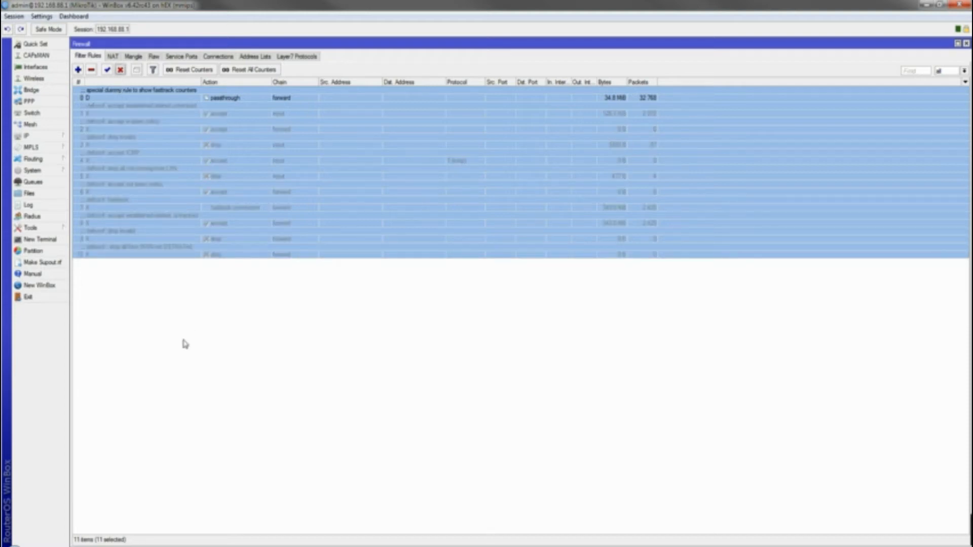
Reselect the filter rules, then look over the NAT and Mangle rule tabs
click(131, 98)
shift+click(142, 253)
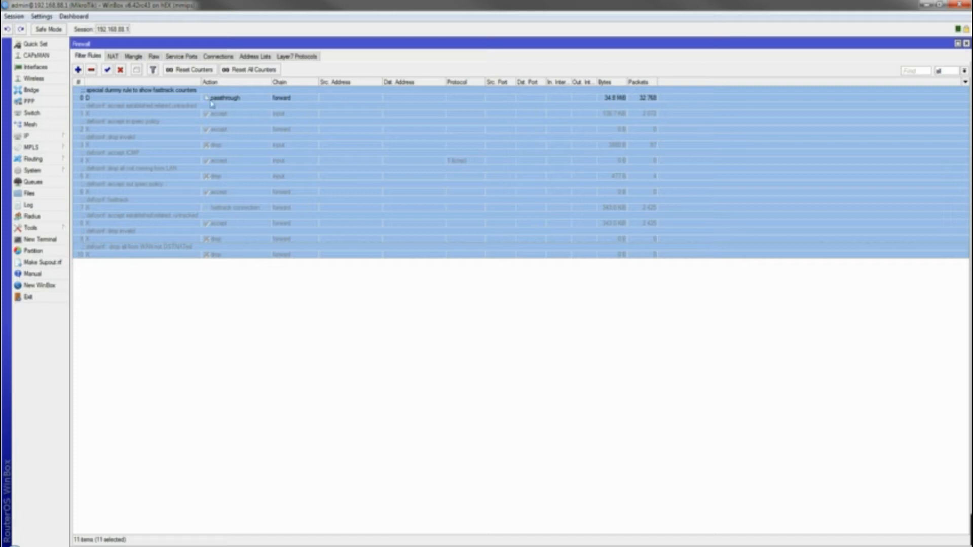
click(114, 56)
click(133, 56)
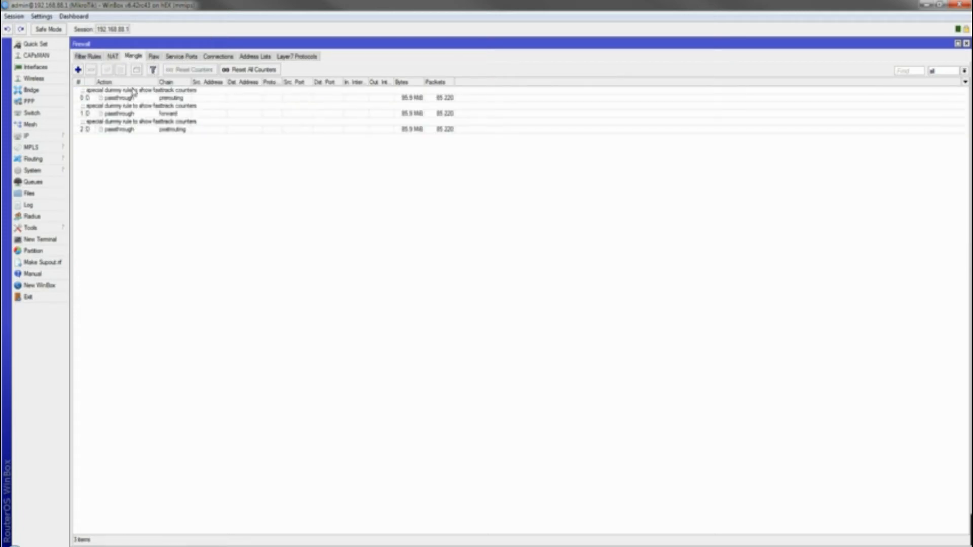
Look through the Raw and Service Ports tabs, then select the first tracked connection
click(153, 57)
click(172, 58)
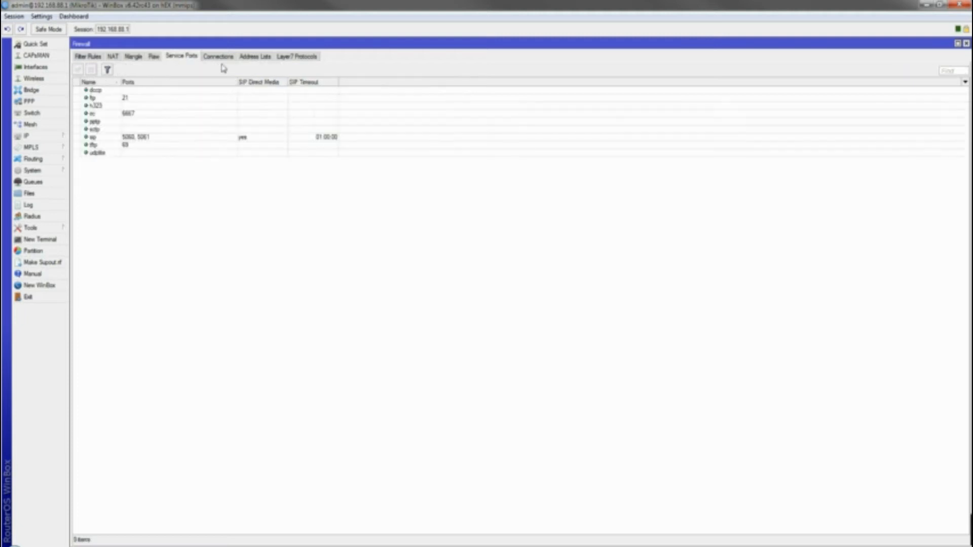
click(219, 57)
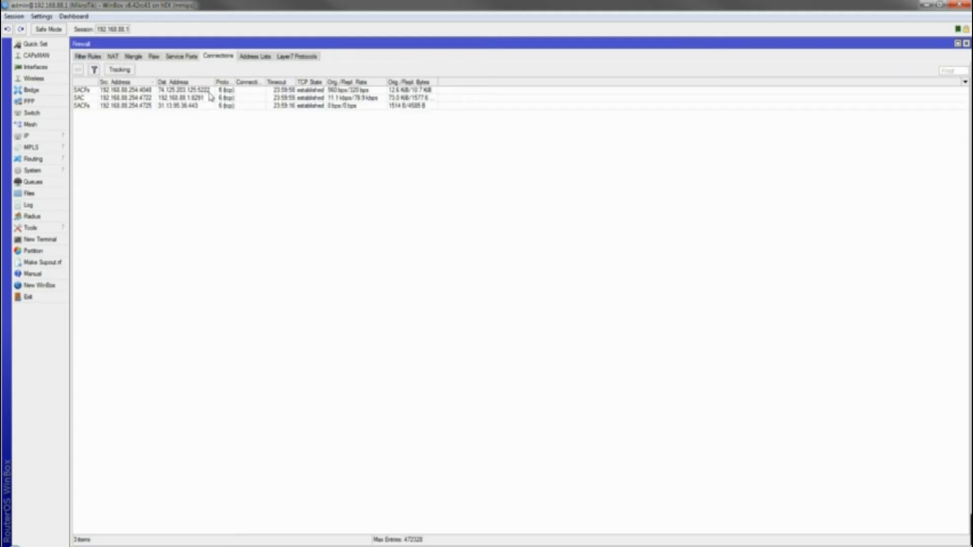
click(122, 91)
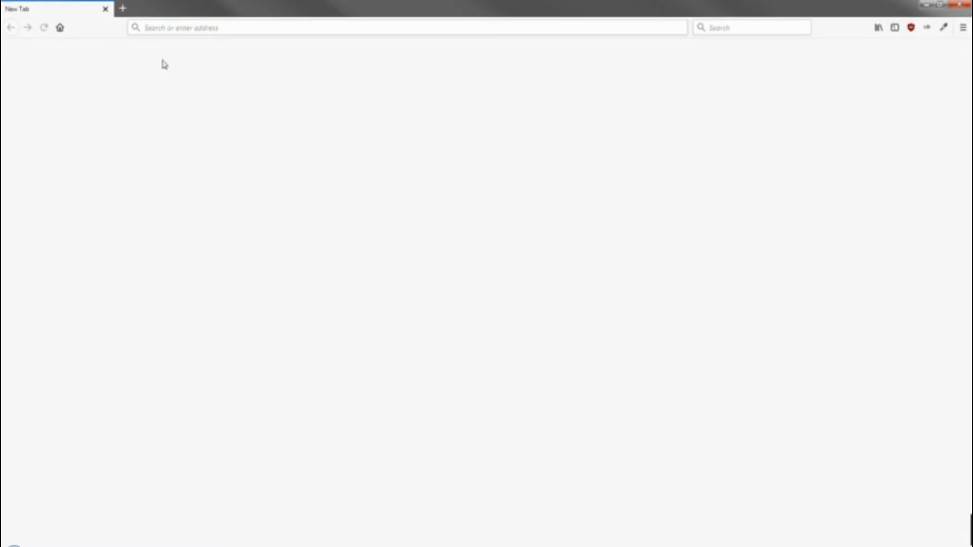
Load facebook.com in Firefox and check the new connections in WinBox
click(163, 28)
text(facebook.com/)
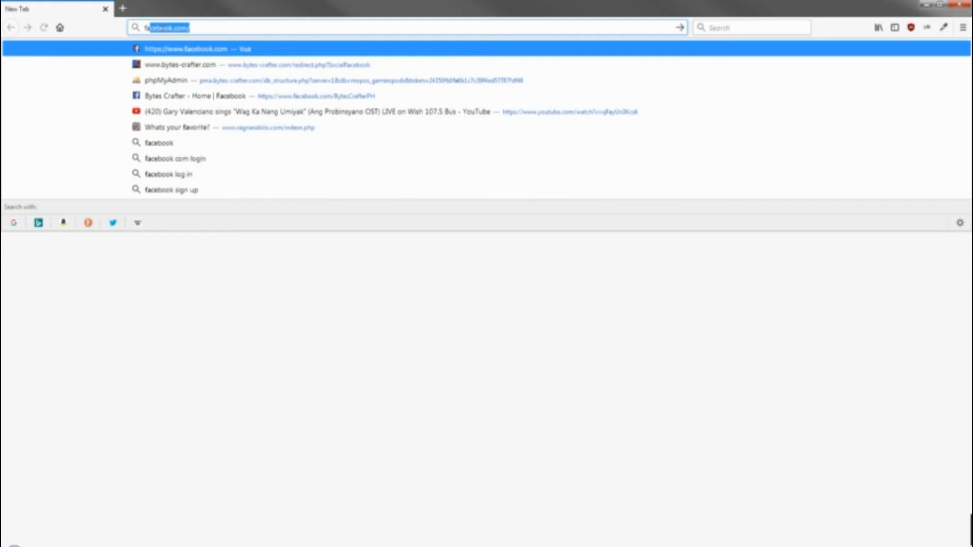
key(Return)
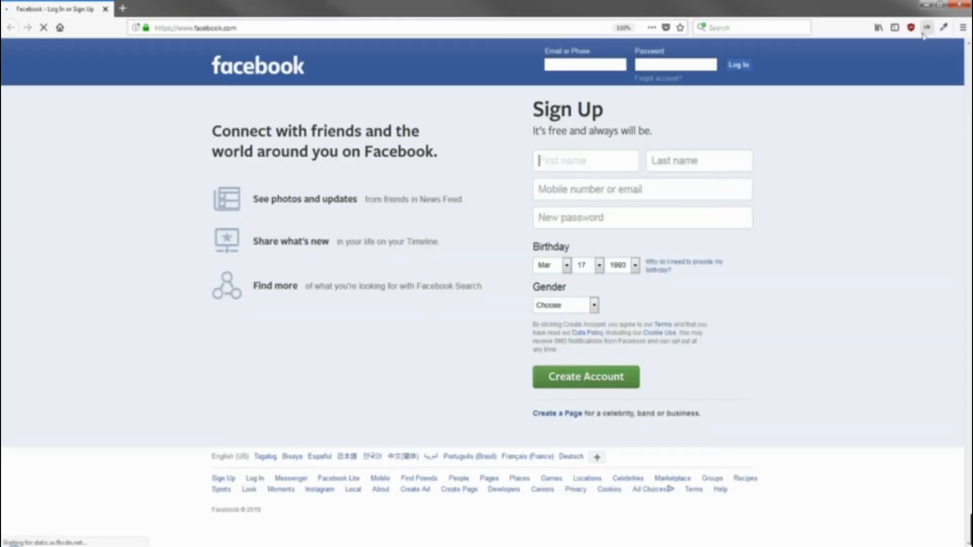
click(926, 4)
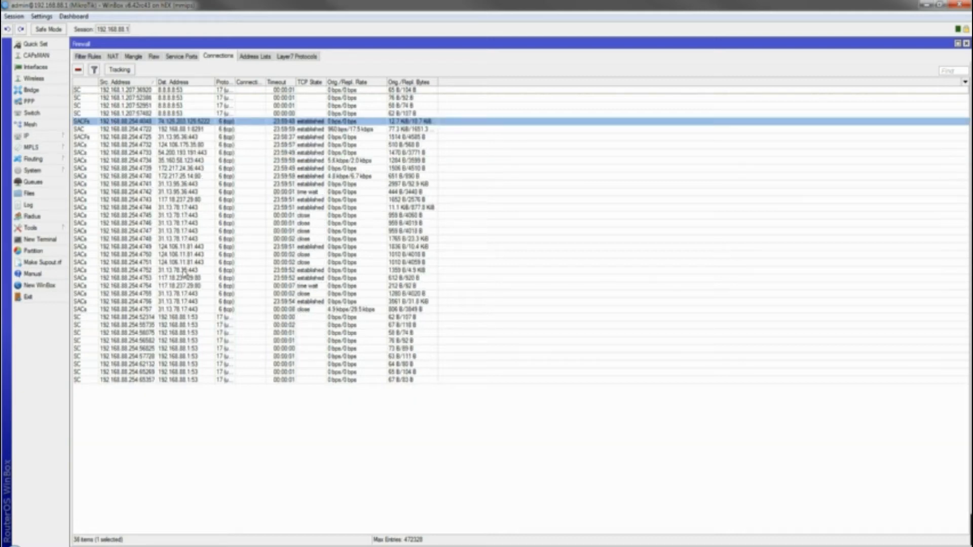
click(185, 271)
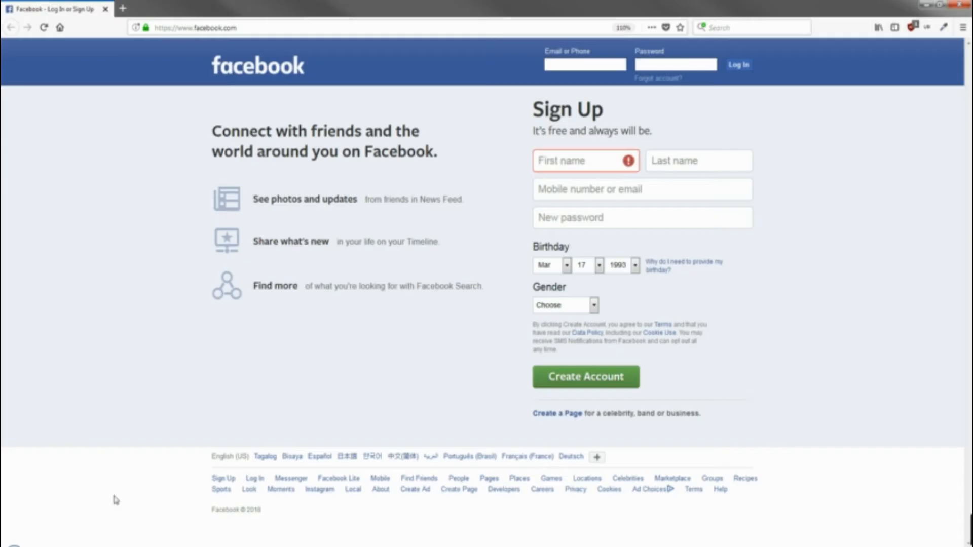
Open facebook.com and instagram.com in new Firefox tabs
click(122, 8)
text(facebook.com/)
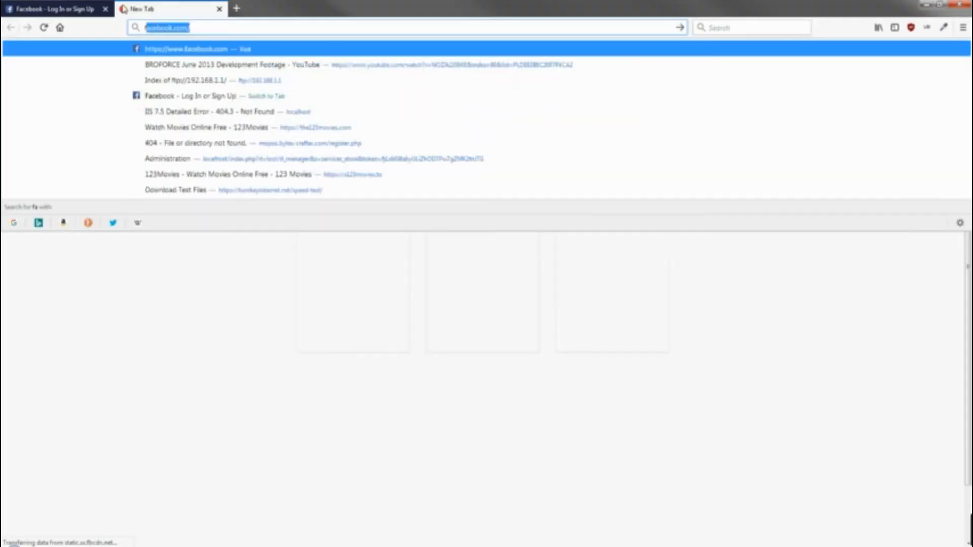
key(Return)
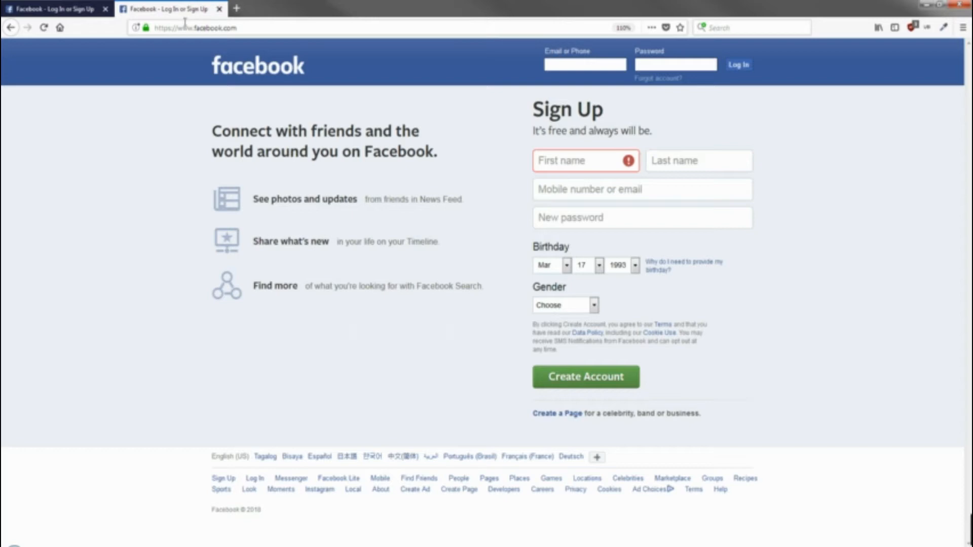
click(234, 8)
text(instagram.com/)
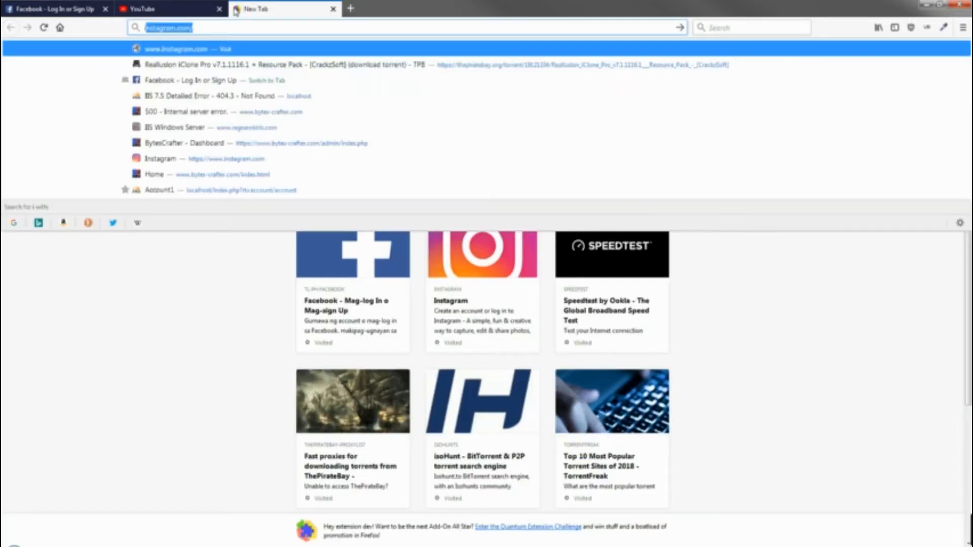
key(Return)
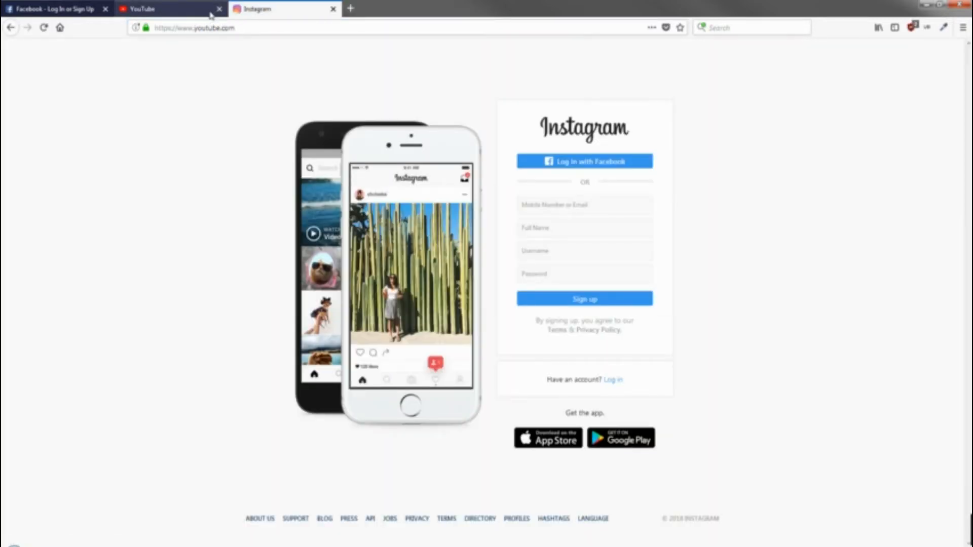
Confirm the YouTube, Instagram and Facebook tabs load, then go to WinBox's Layer7 Protocols list
click(217, 11)
click(259, 6)
click(172, 9)
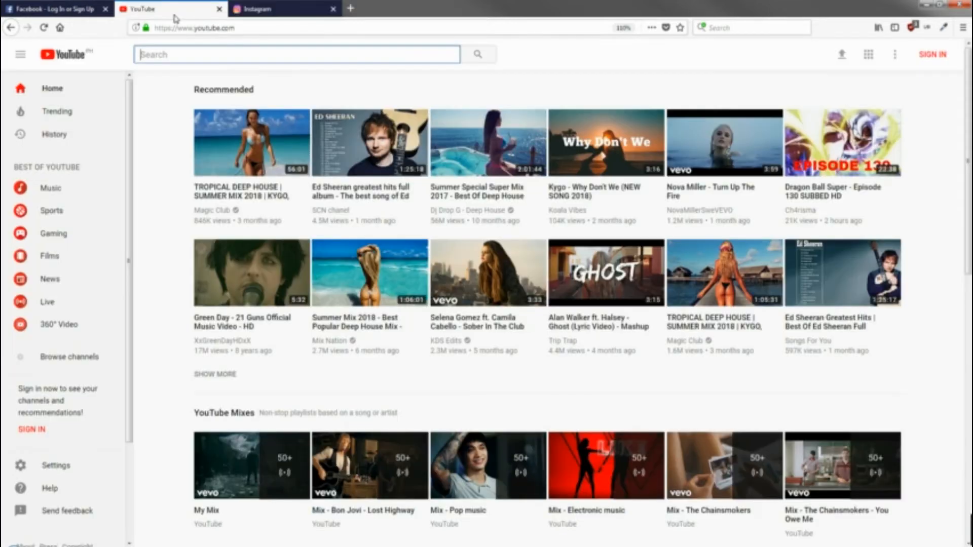
click(27, 6)
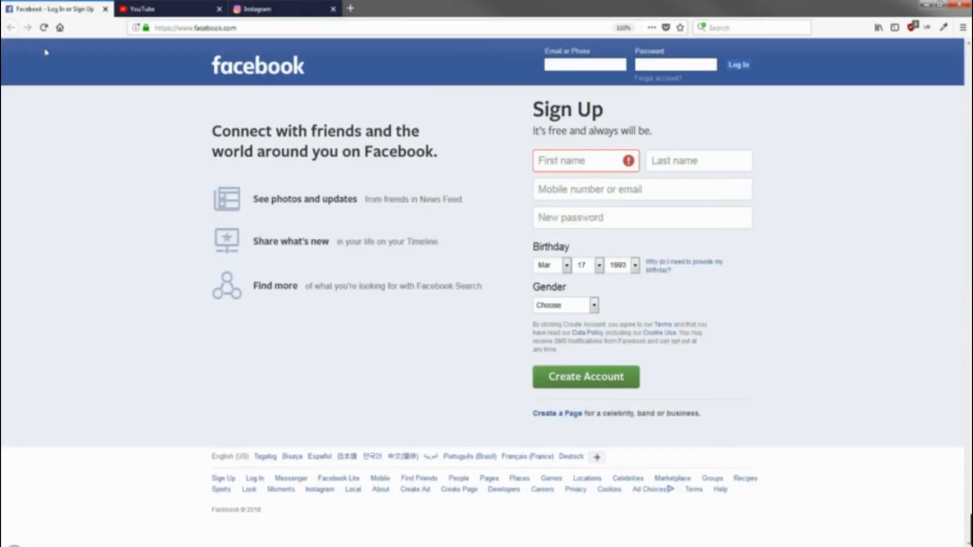
click(152, 9)
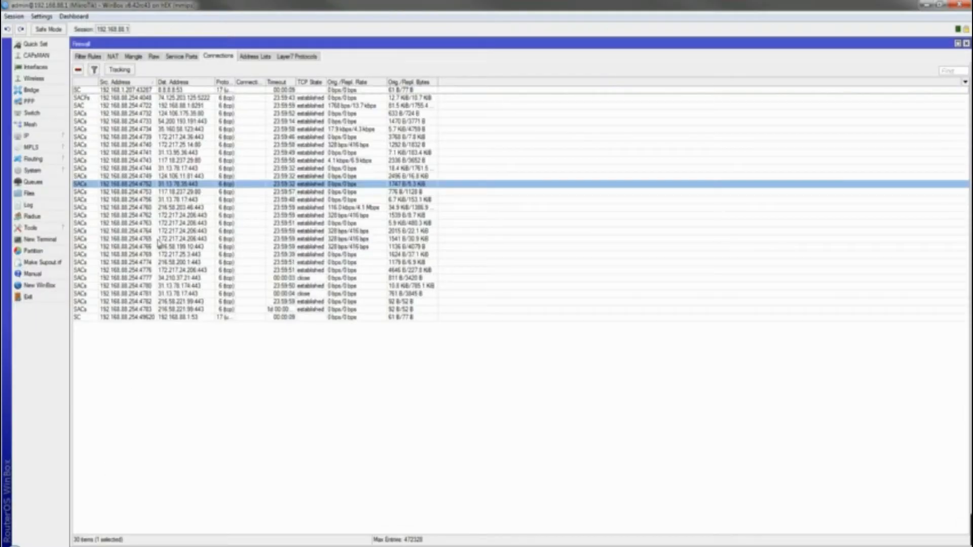
click(164, 351)
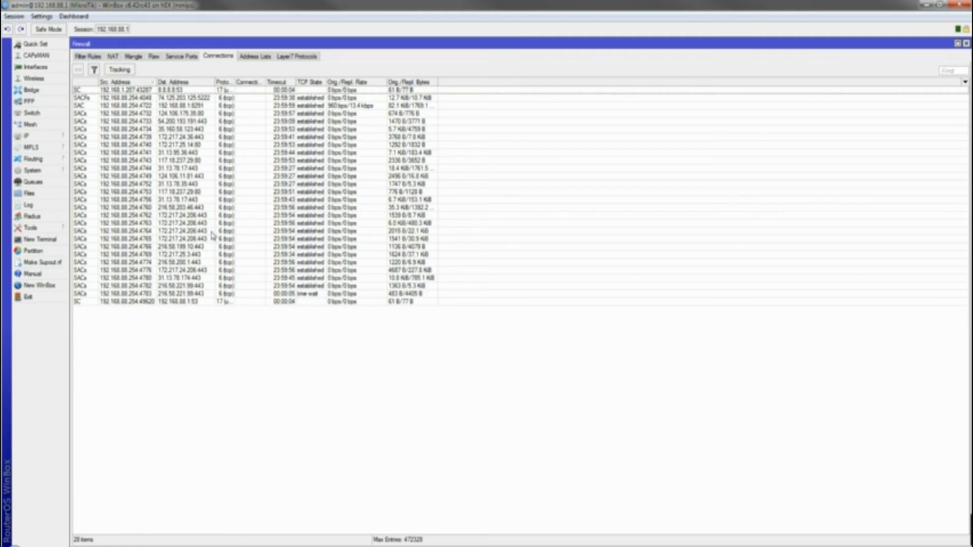
click(284, 60)
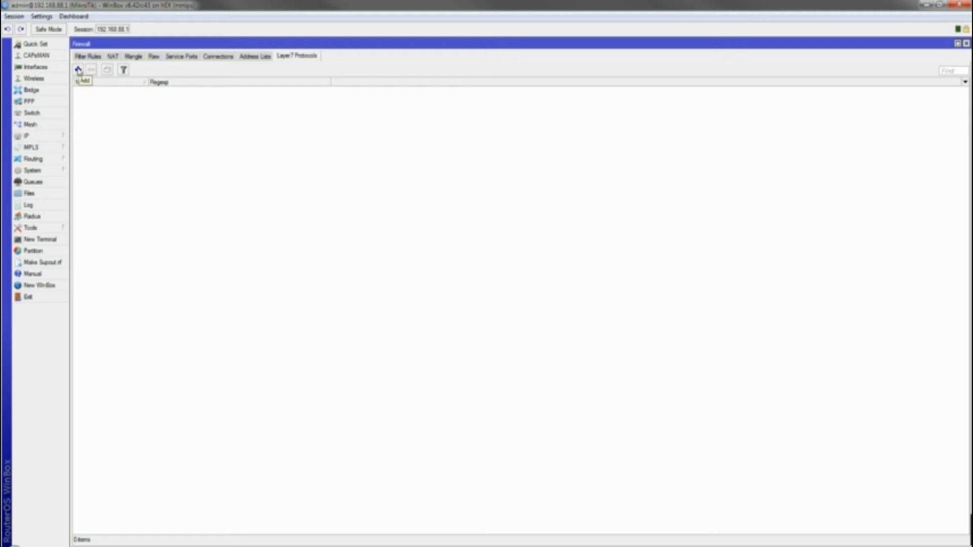
Add a new Layer7 protocol and name it Block_Social
click(78, 71)
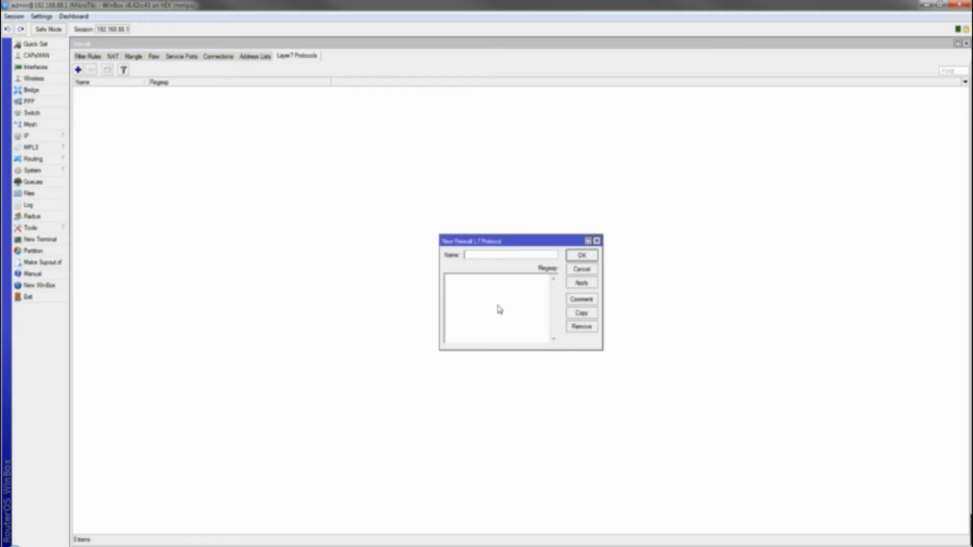
click(476, 257)
text(Block)
text(_Sites)
click(486, 298)
click(505, 257)
key(BackSpace)
key(BackSpace)
key(BackSpace)
key(BackSpace)
text(Sc)
text(ocial)
Write the regexp ^.+(facebook.com|twitter.com|instagram.com).*$ for it
click(499, 299)
click(499, 299)
text(face)
text(book.com)
text(()
text(^)
text(.*)
text(|)
text($)
text())
text(|twitter)
text(.com)
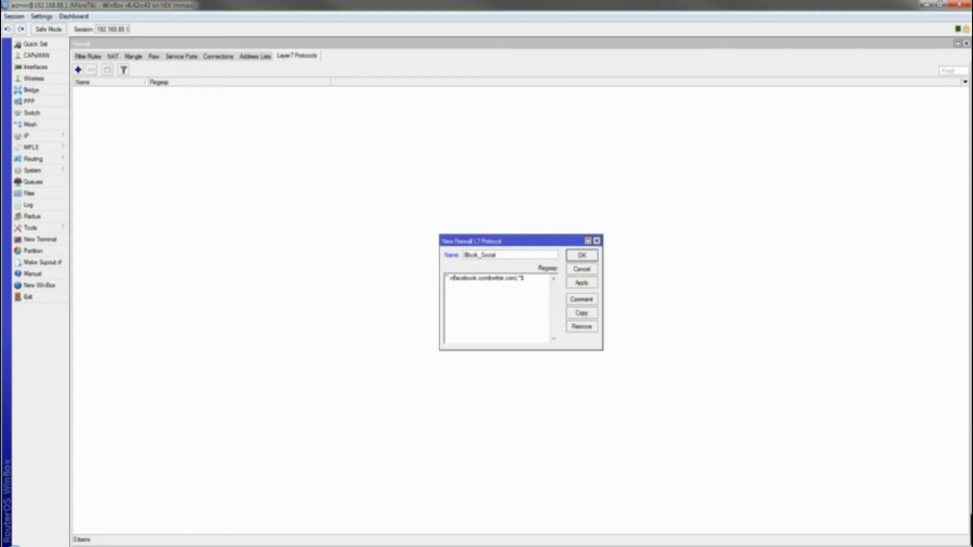
text(|instagram.com)
Rename the protocol to Block_SocialSites, apply it and close the dialog with OK
click(503, 254)
text(Sites)
click(582, 257)
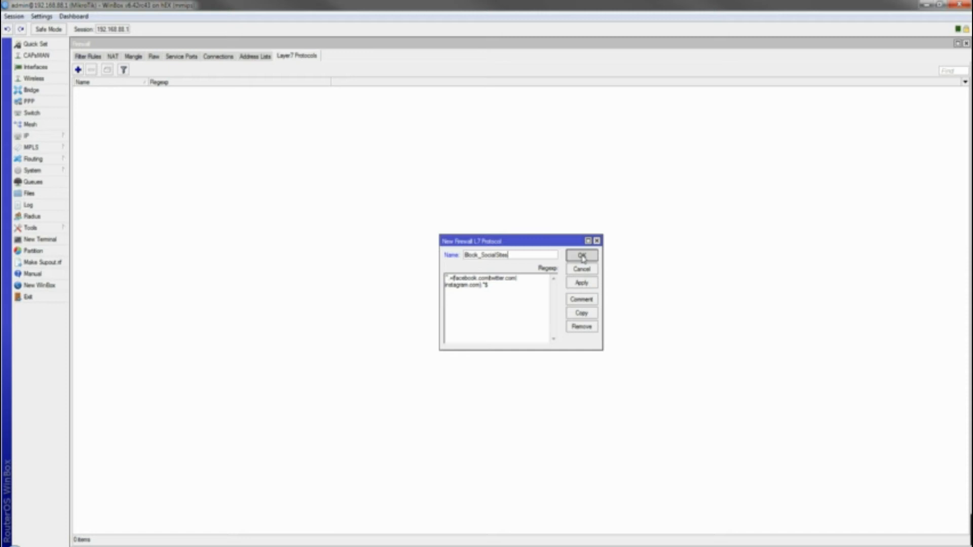
click(582, 282)
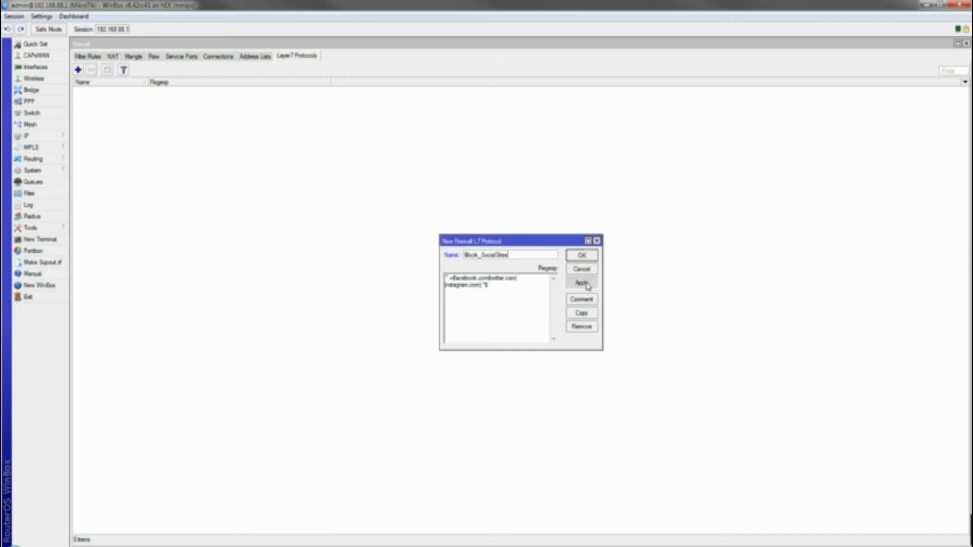
click(577, 256)
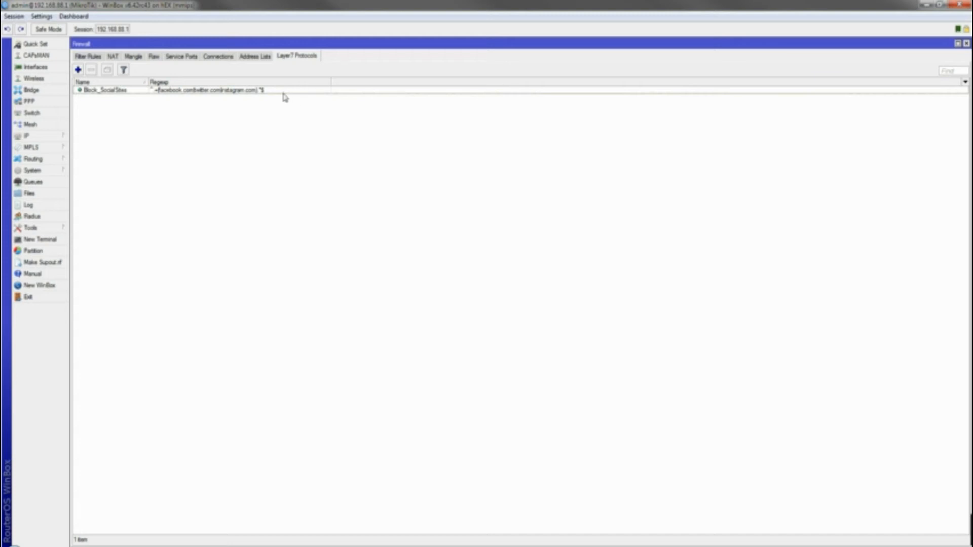
From the Filter Rules list, add a new firewall rule and enter forward as its chain
click(92, 57)
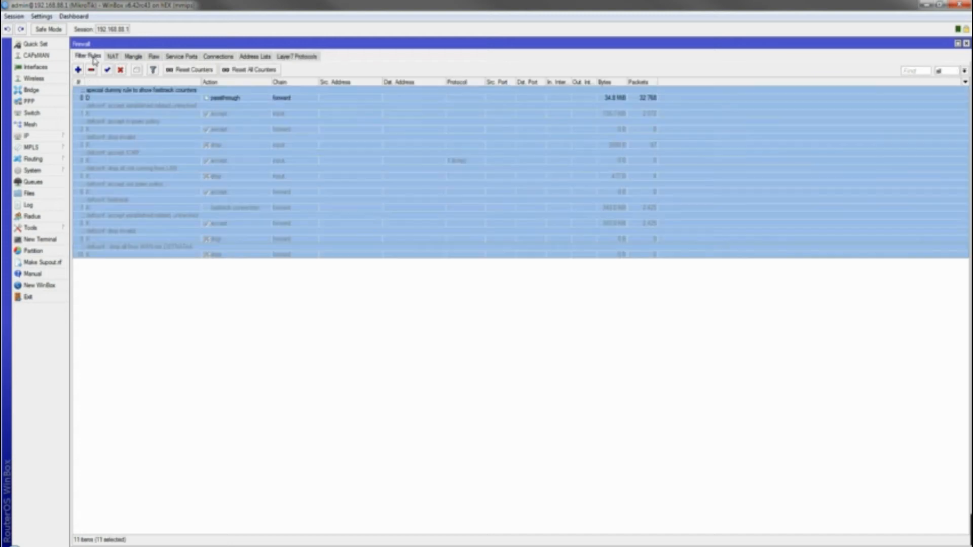
click(154, 307)
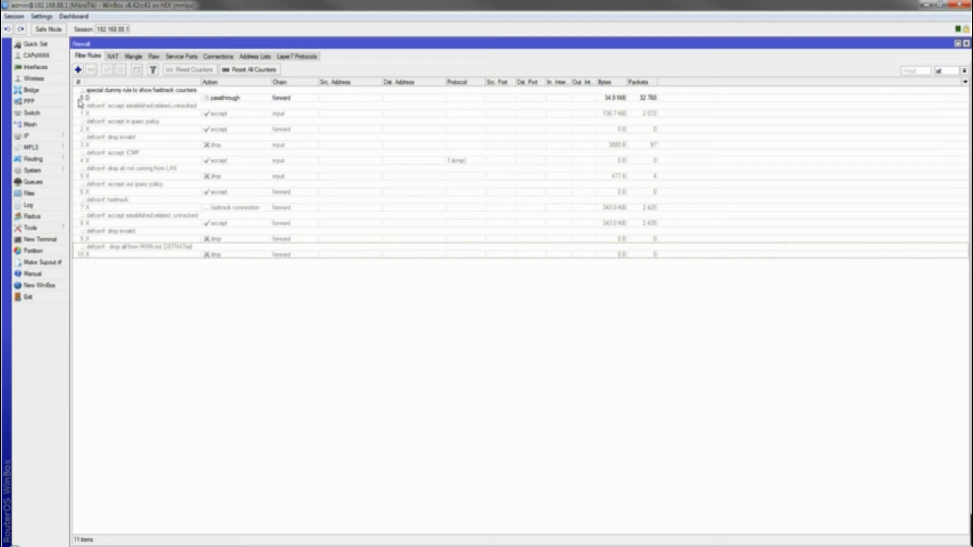
click(80, 73)
click(292, 57)
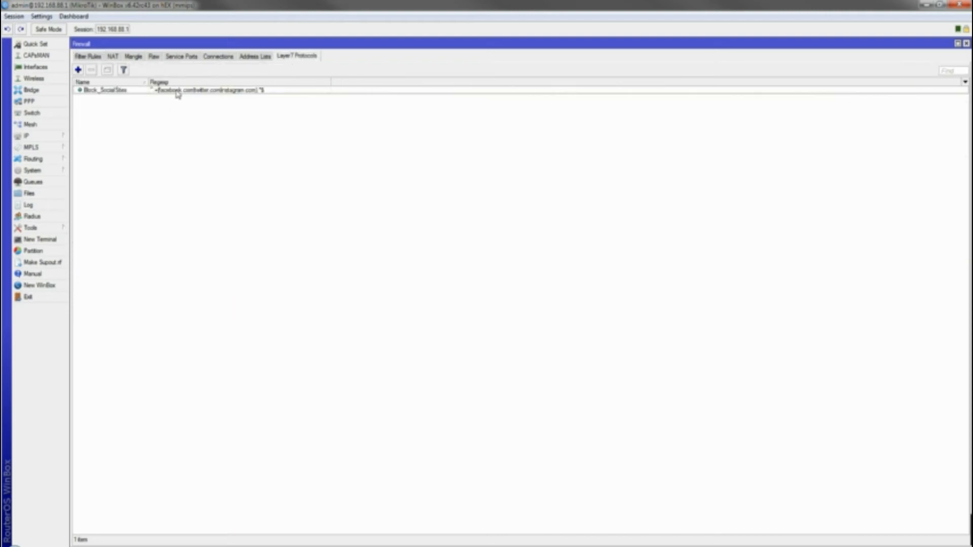
click(94, 57)
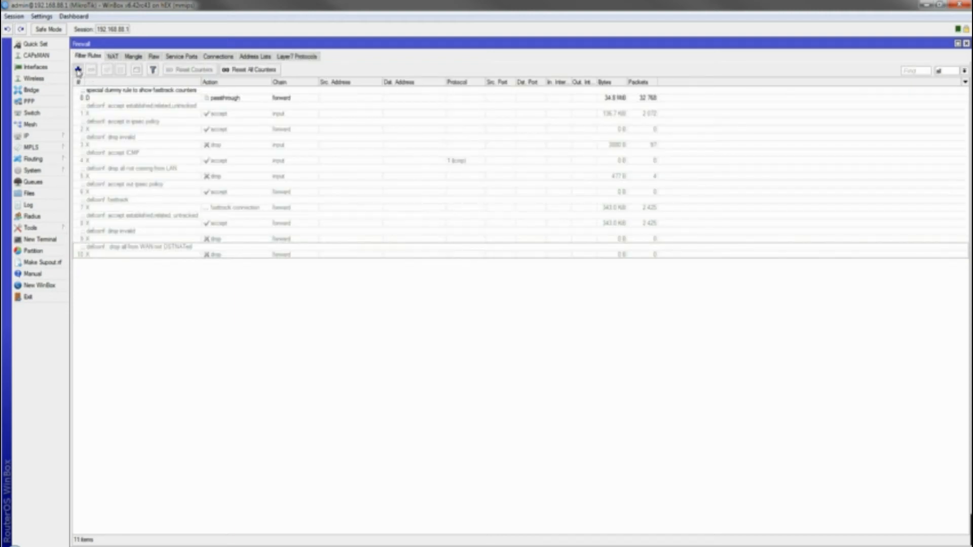
click(78, 69)
text(forward)
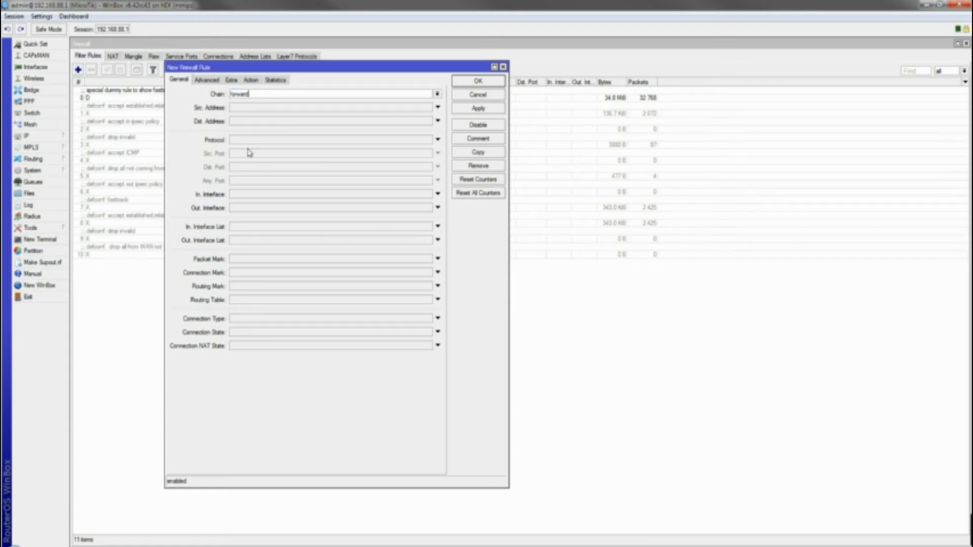
Enter 192.168.88.0/24 as the new rule's source address
click(247, 108)
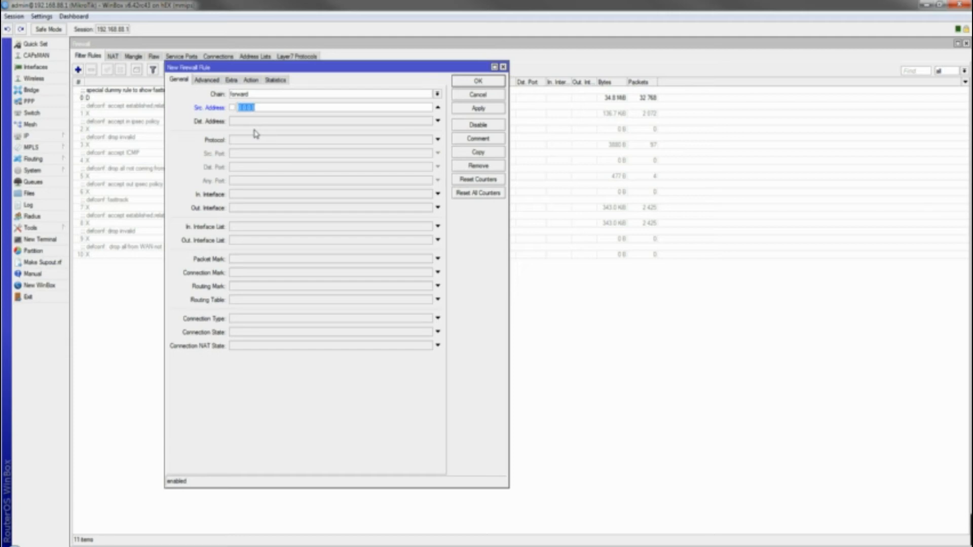
text(192.168.88.1)
key(BackSpace)
text(0/24)
drag(286, 108, 189, 104)
On the Advanced tab, enable the Layer7 Protocol match and choose Block_SocialSites
click(206, 81)
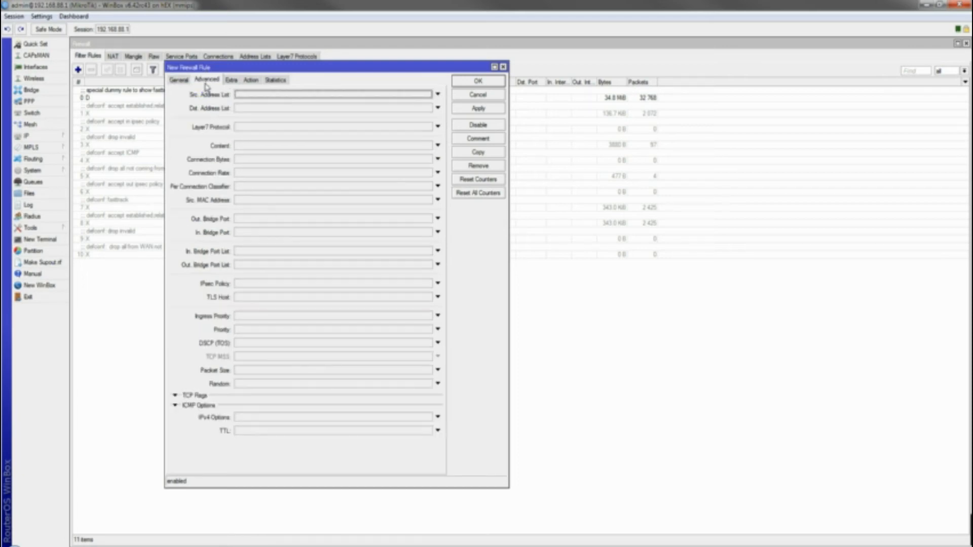
click(265, 127)
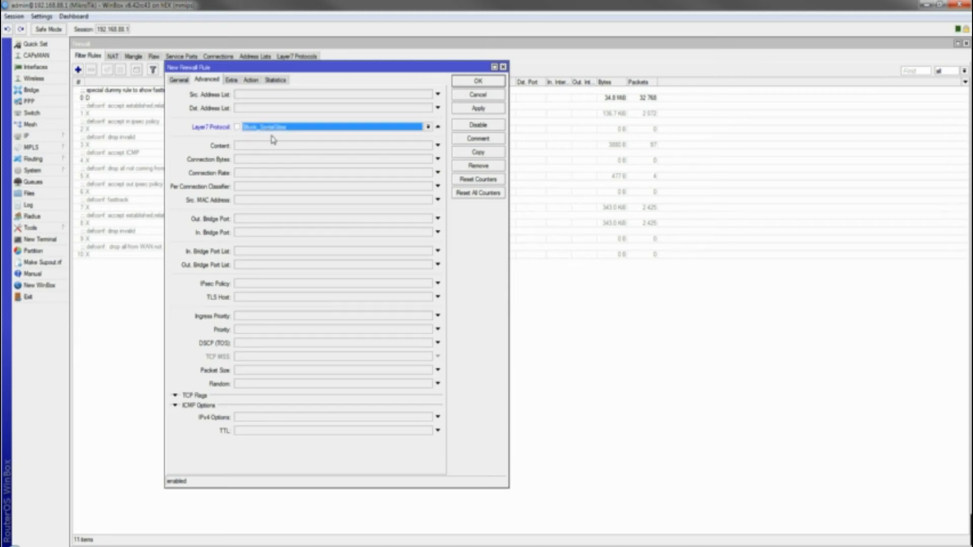
click(420, 127)
click(415, 129)
click(416, 129)
click(416, 132)
drag(341, 66, 306, 139)
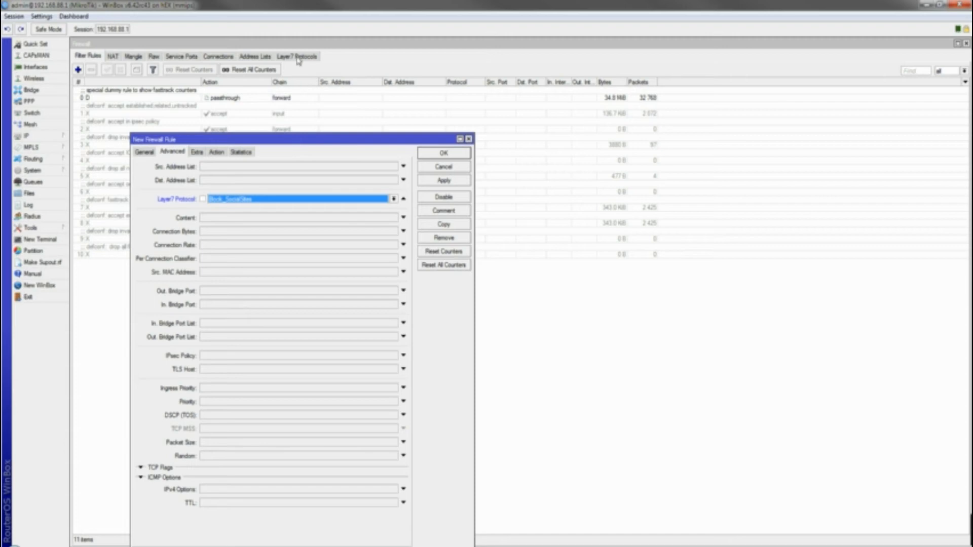
click(293, 199)
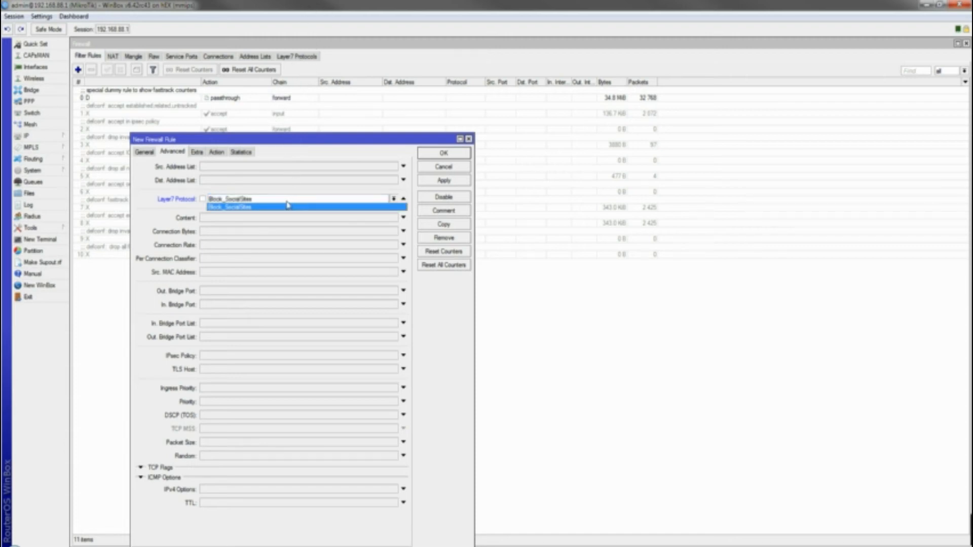
click(269, 207)
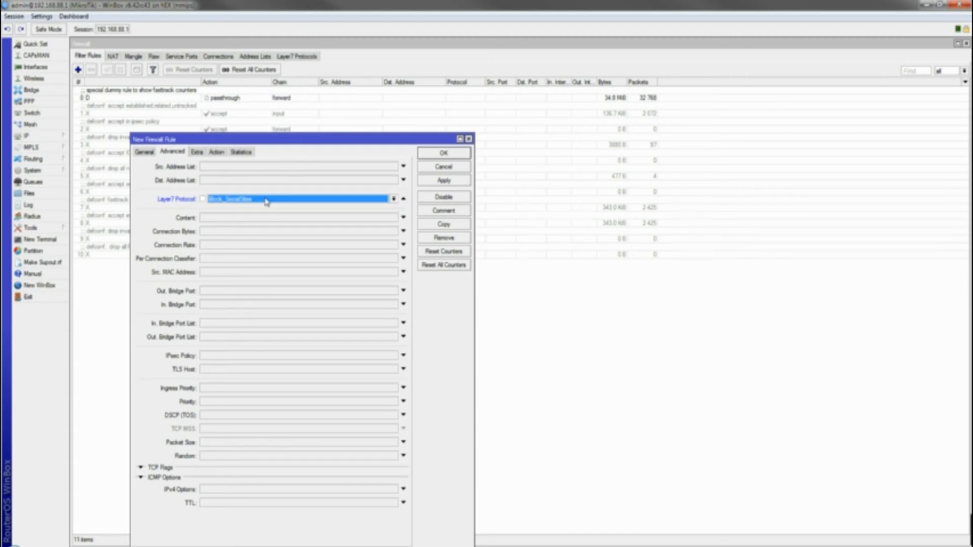
click(197, 152)
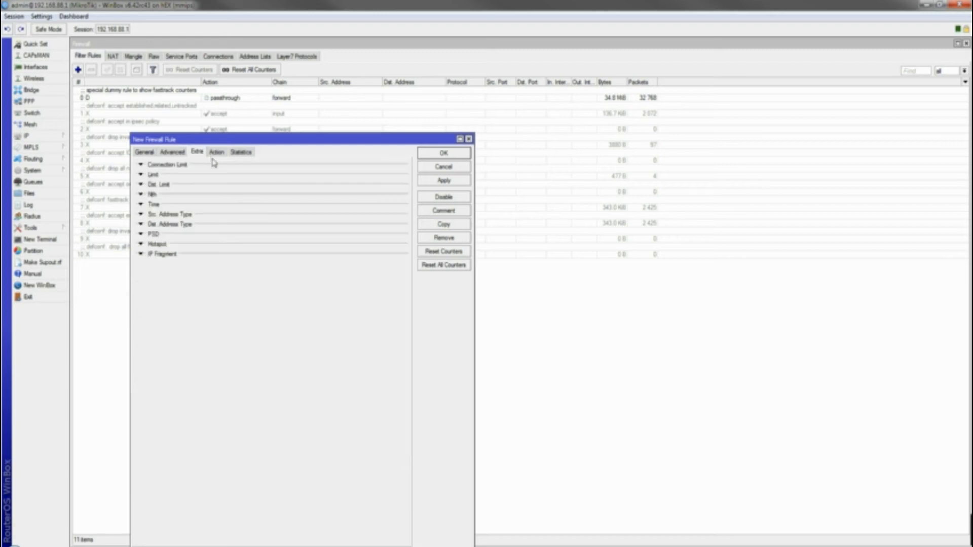
Set the rule's action to reject with icmp host prohibited, then apply and save it
click(217, 152)
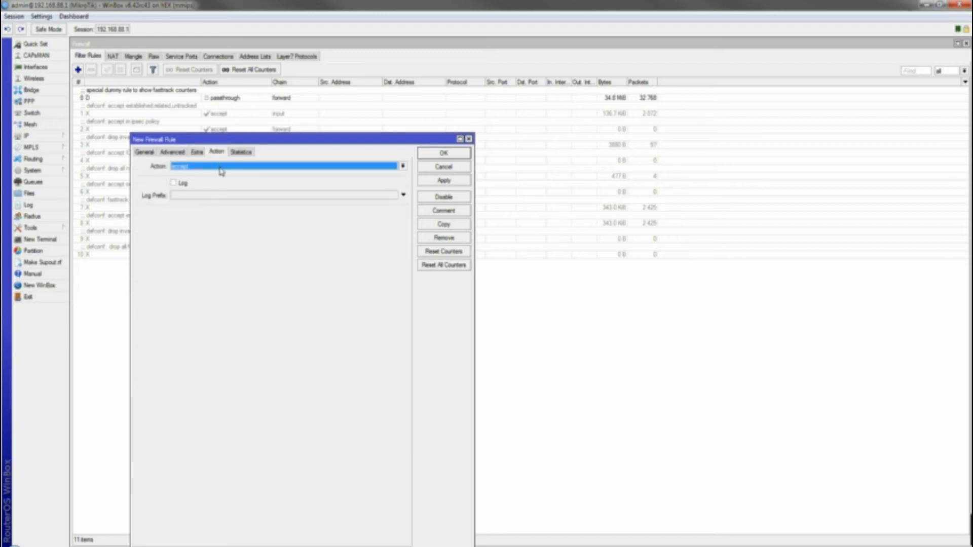
click(221, 171)
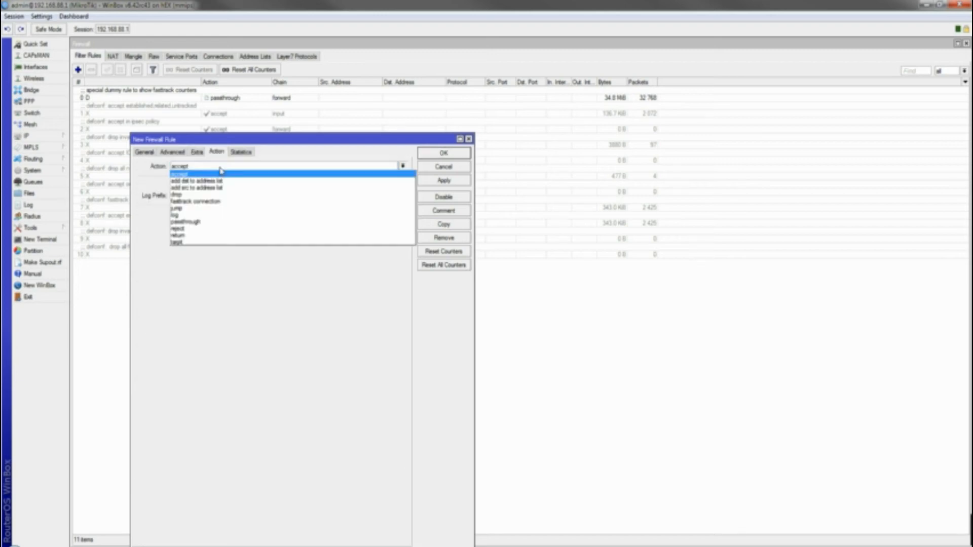
click(203, 195)
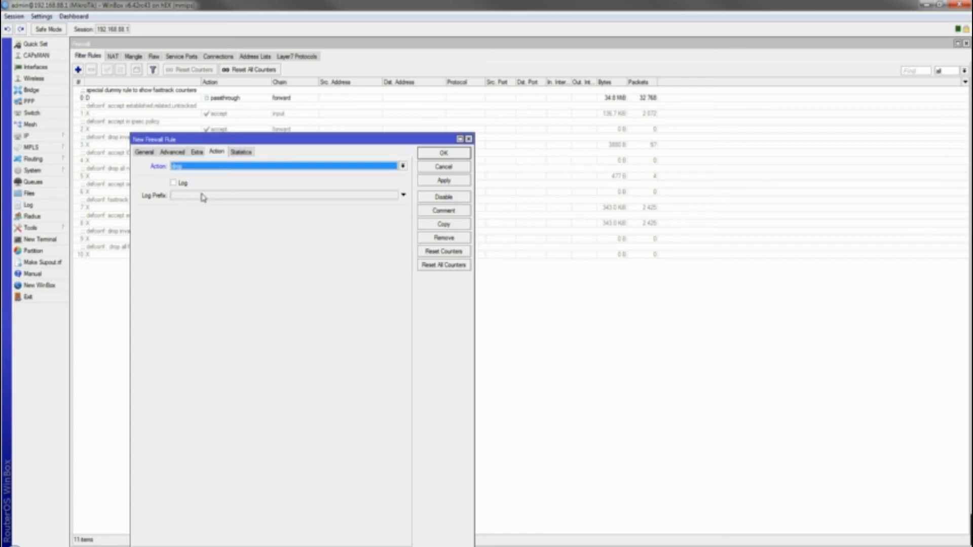
click(206, 168)
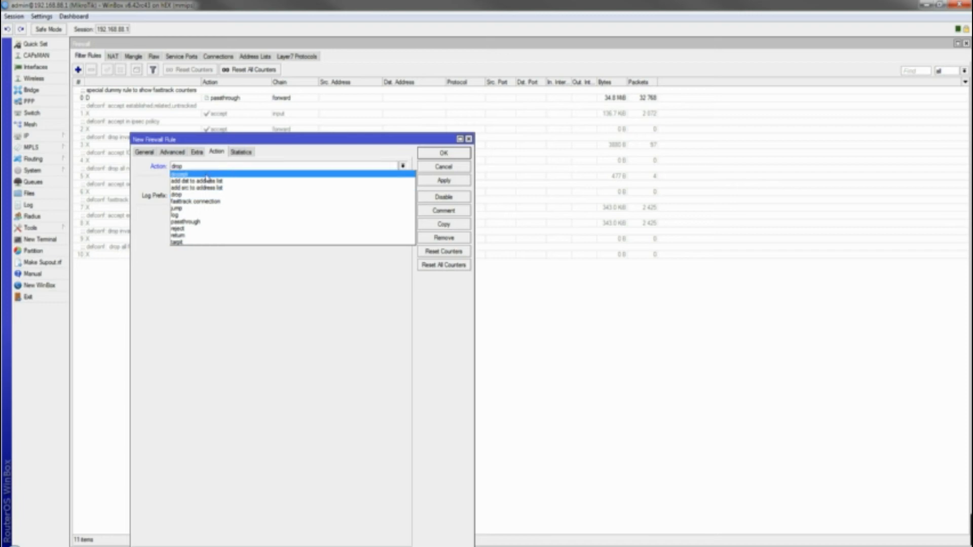
click(207, 228)
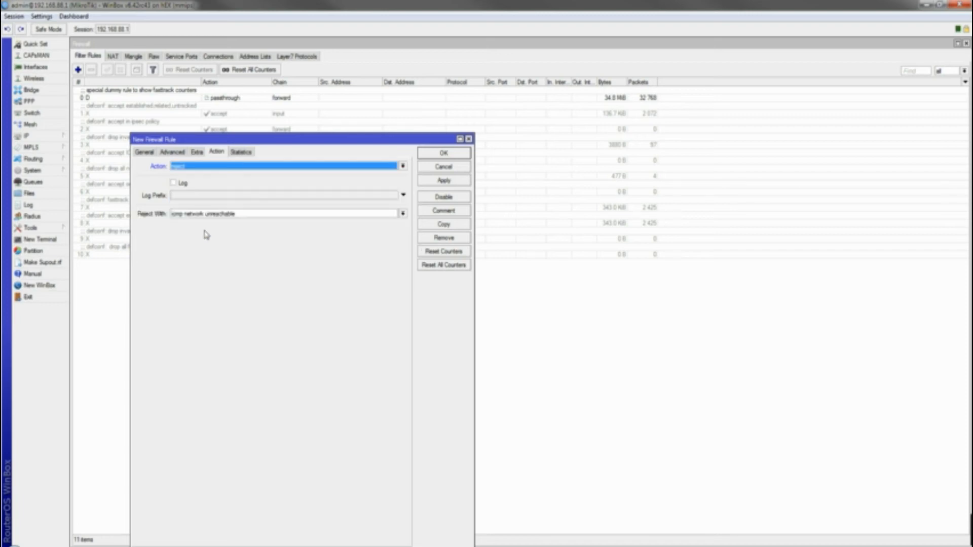
click(211, 214)
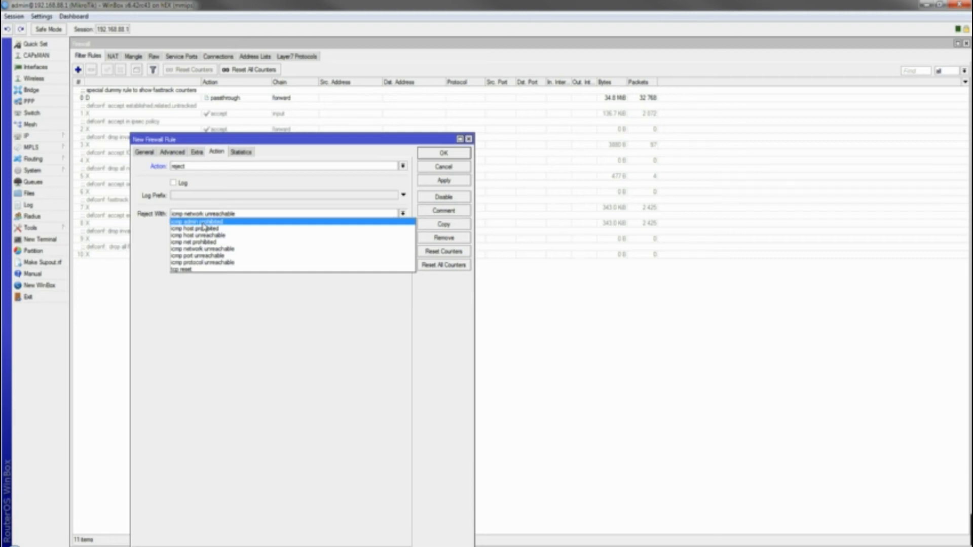
click(261, 229)
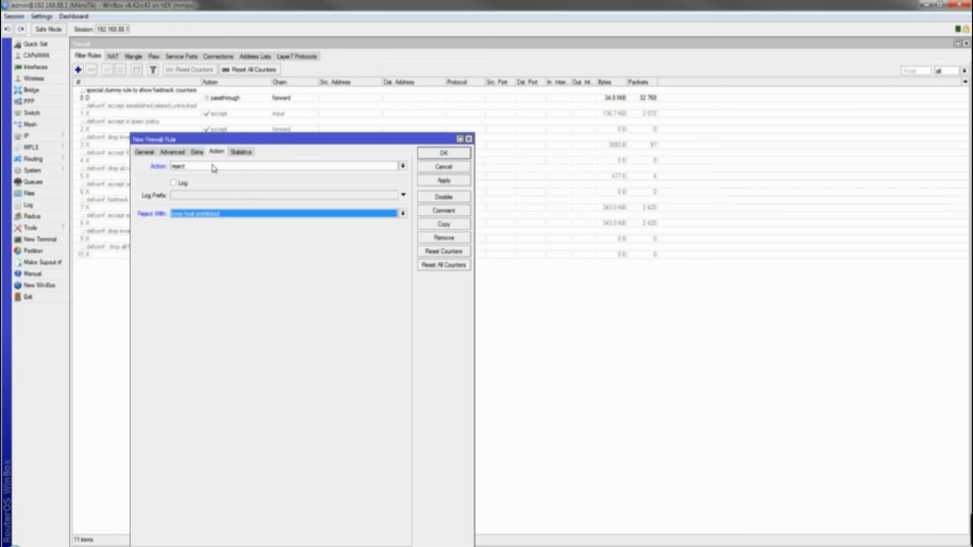
click(238, 153)
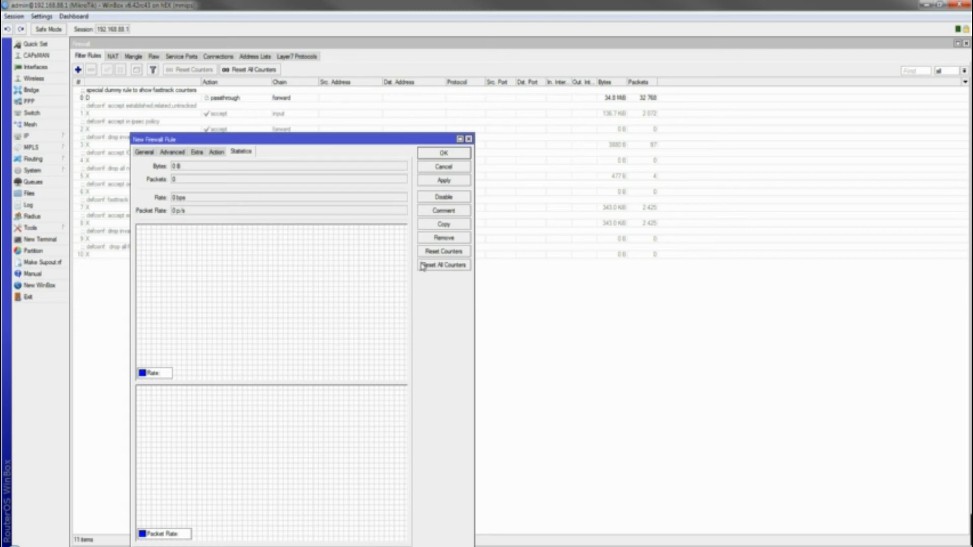
click(443, 181)
click(462, 152)
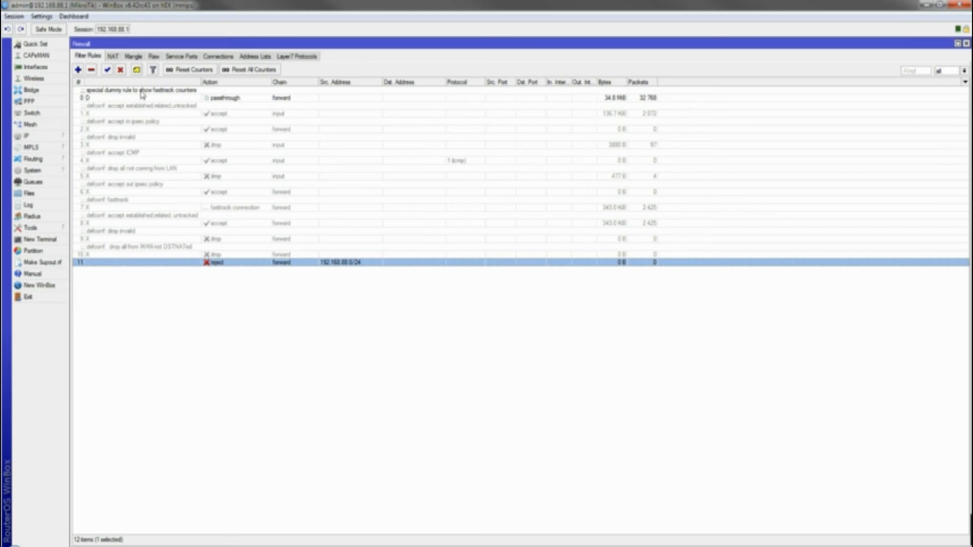
Give rule 11 the comment Block_SocialSites and reselect it in the list
click(136, 70)
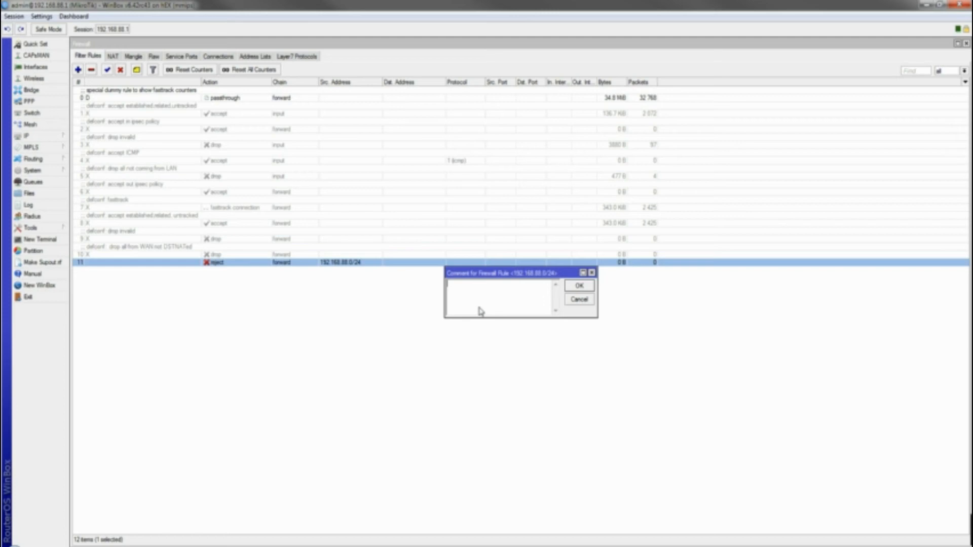
text(B)
text(SocialSites)
click(578, 287)
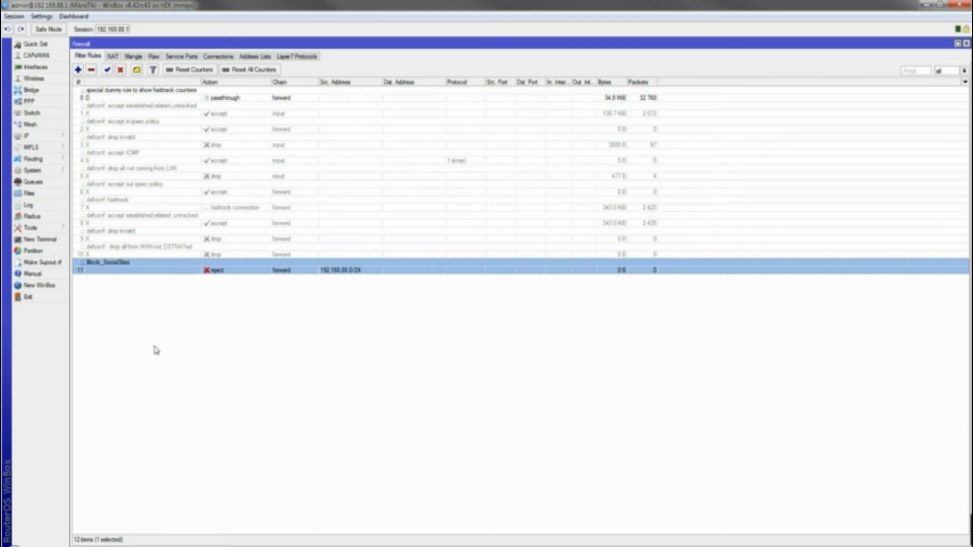
click(204, 374)
click(114, 255)
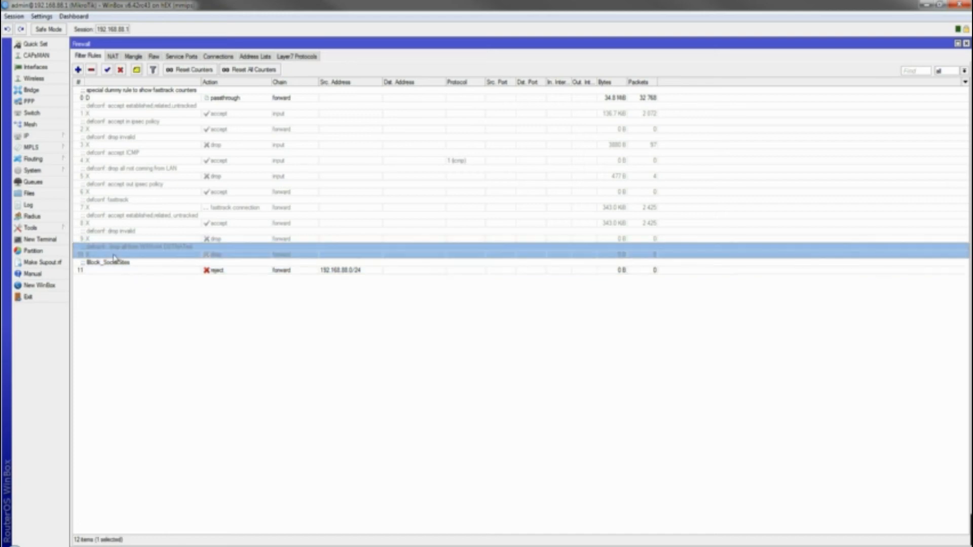
click(628, 274)
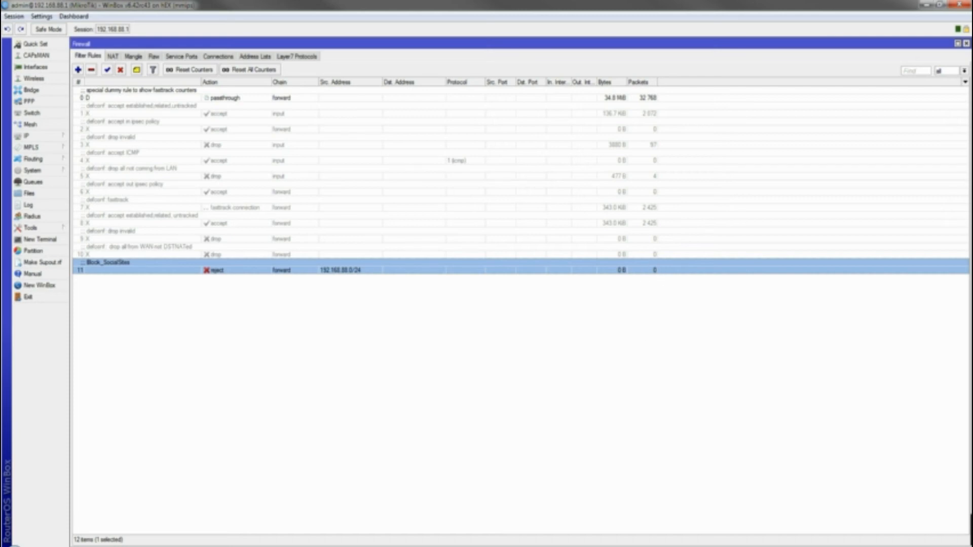
Close Firefox with all its tabs and select the Block_SocialSites rule to watch its counters
click(96, 546)
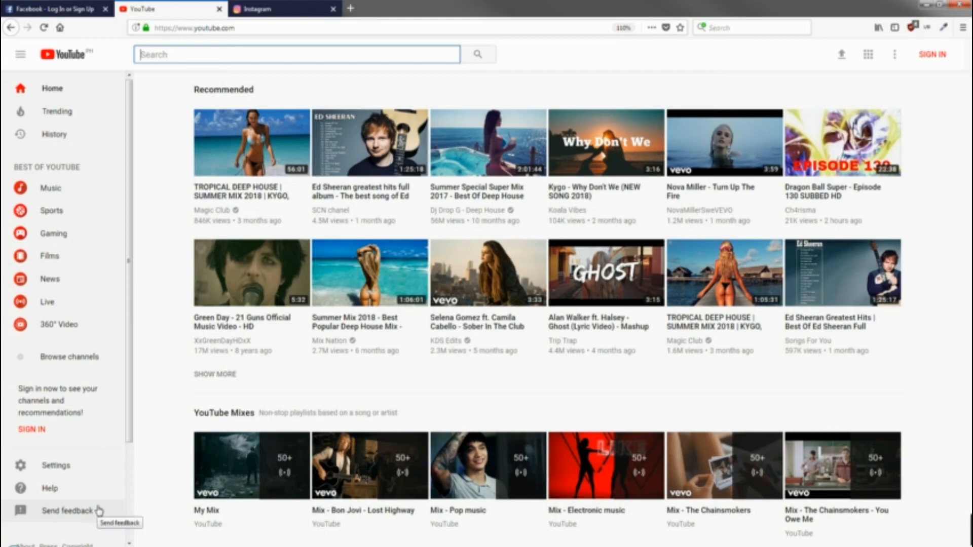
click(109, 546)
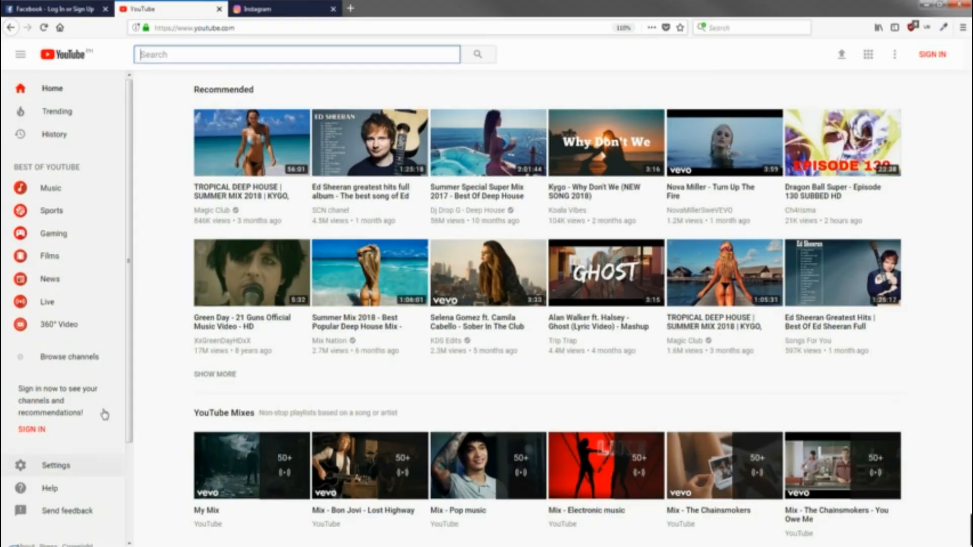
click(121, 546)
click(98, 6)
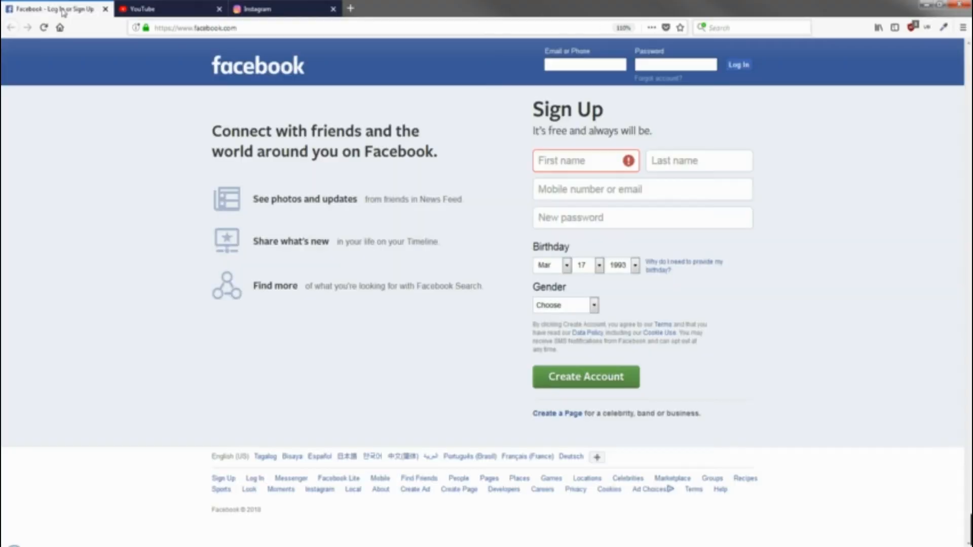
click(178, 11)
click(281, 11)
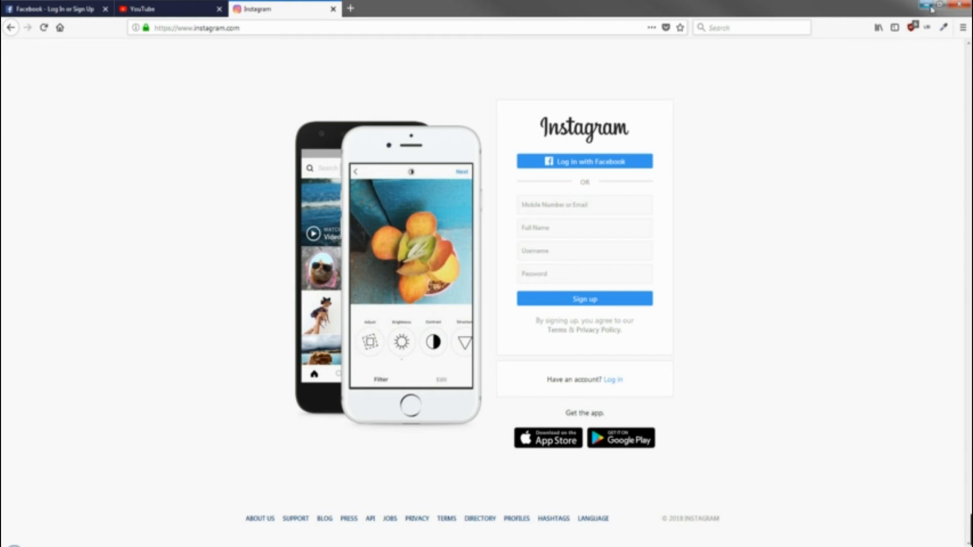
click(957, 4)
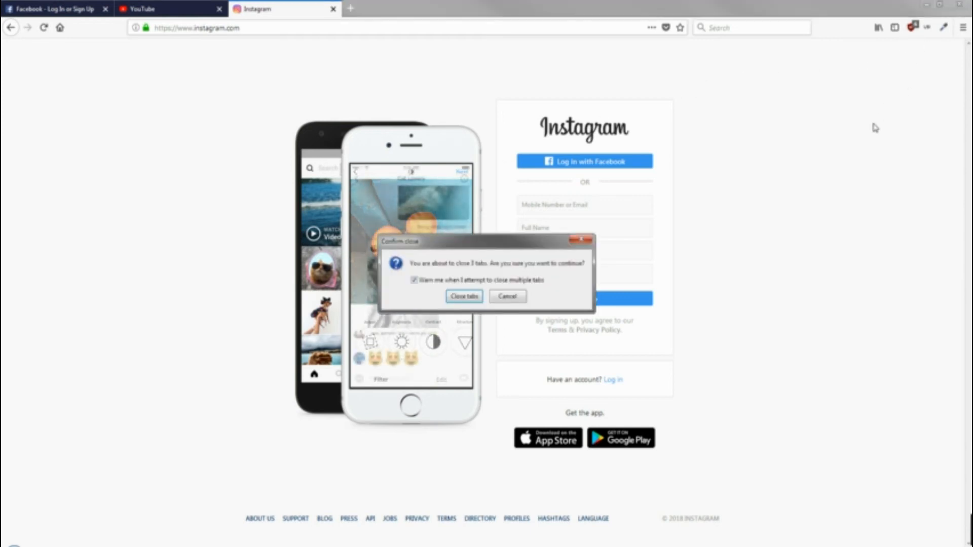
click(465, 298)
click(147, 398)
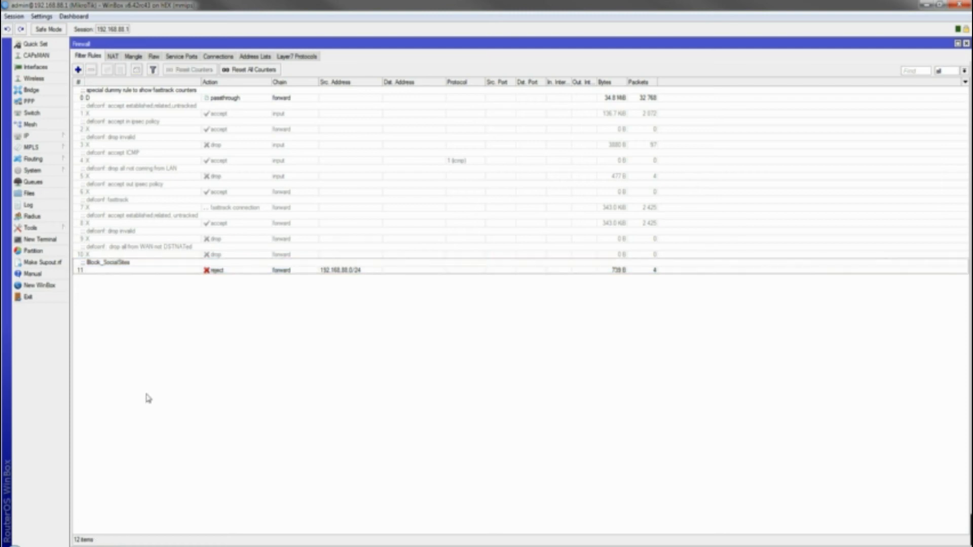
click(146, 271)
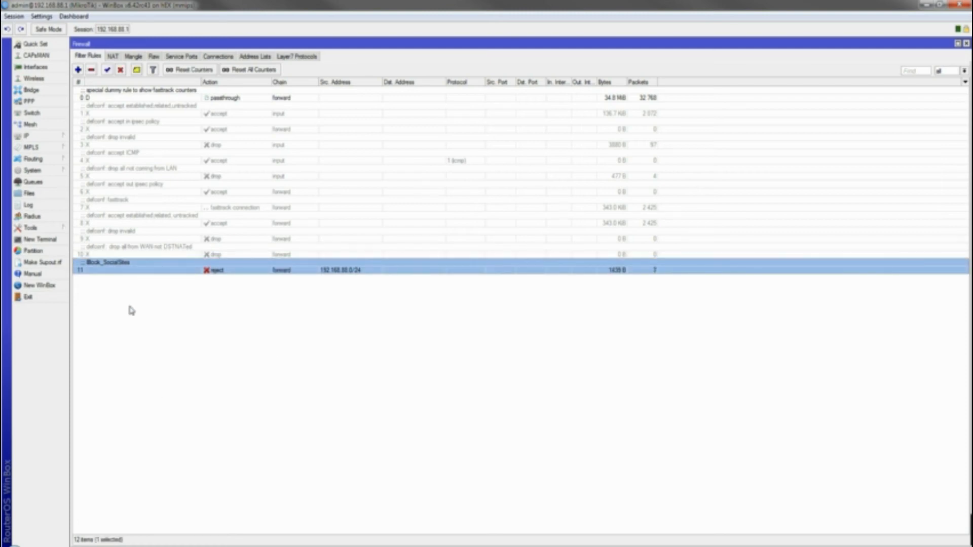
Reopen Firefox and load facebook.com, youtube.com and instagram.com in three tabs
click(129, 546)
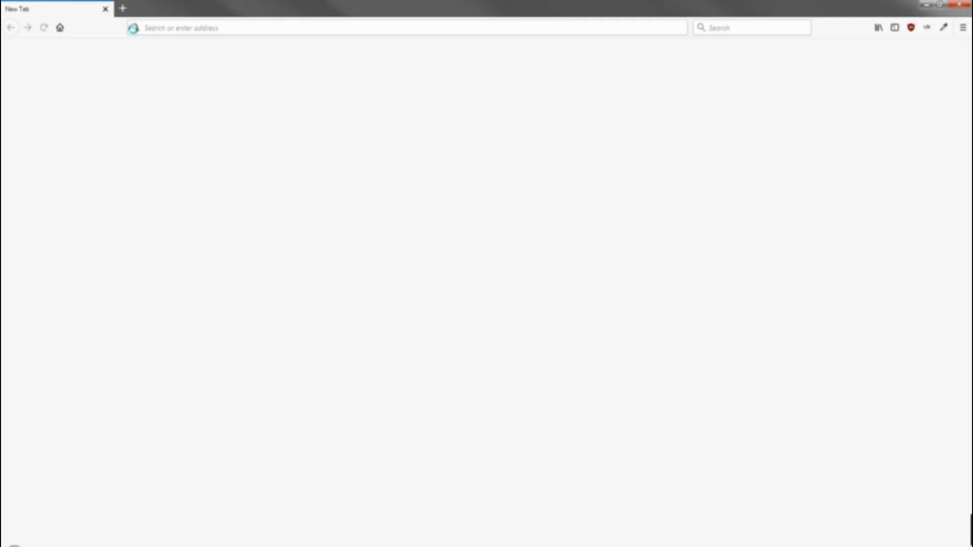
click(160, 29)
text(facebook.com/)
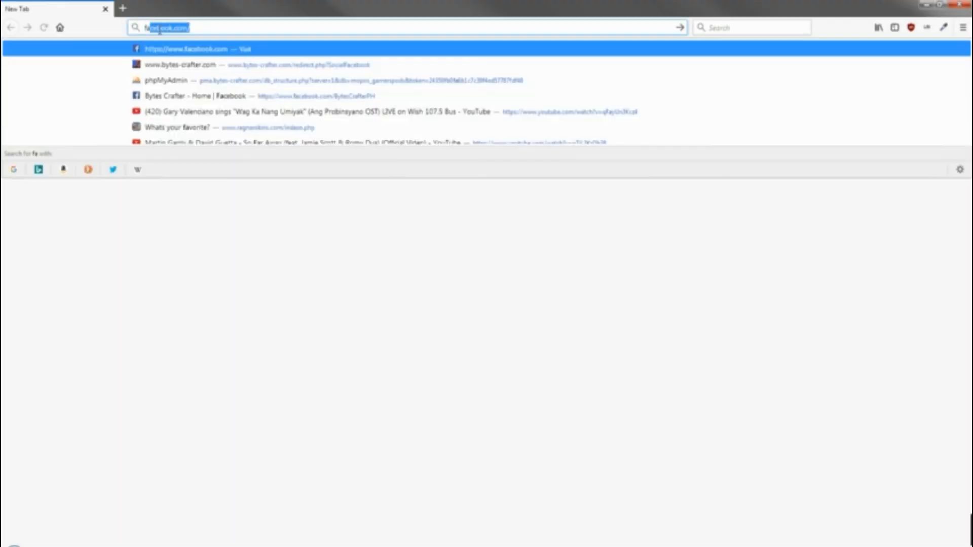
key(Return)
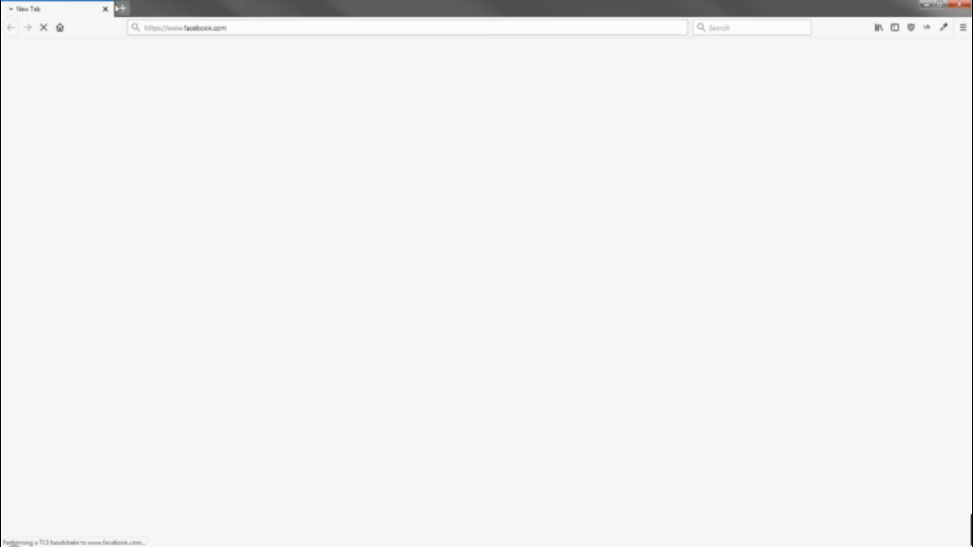
click(122, 8)
text(youtube.com/)
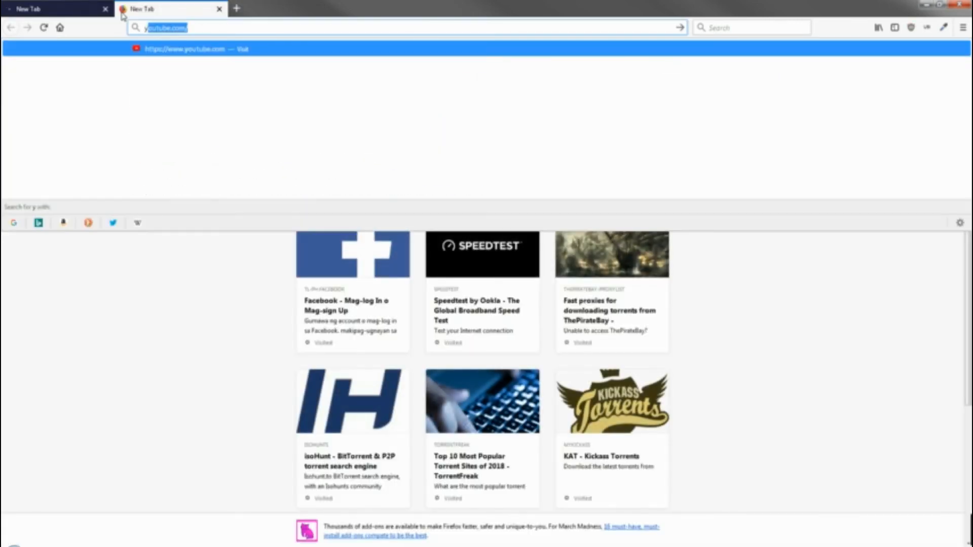
key(Return)
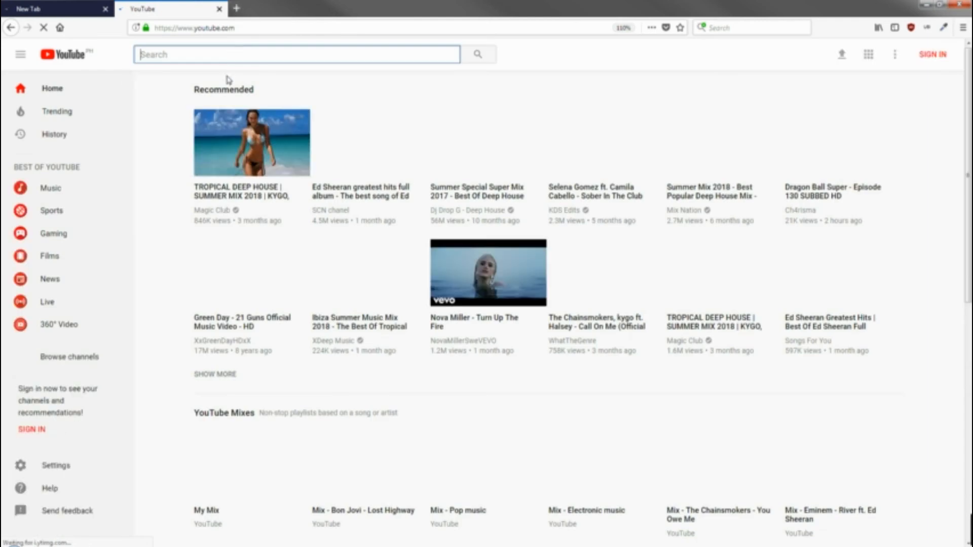
click(238, 10)
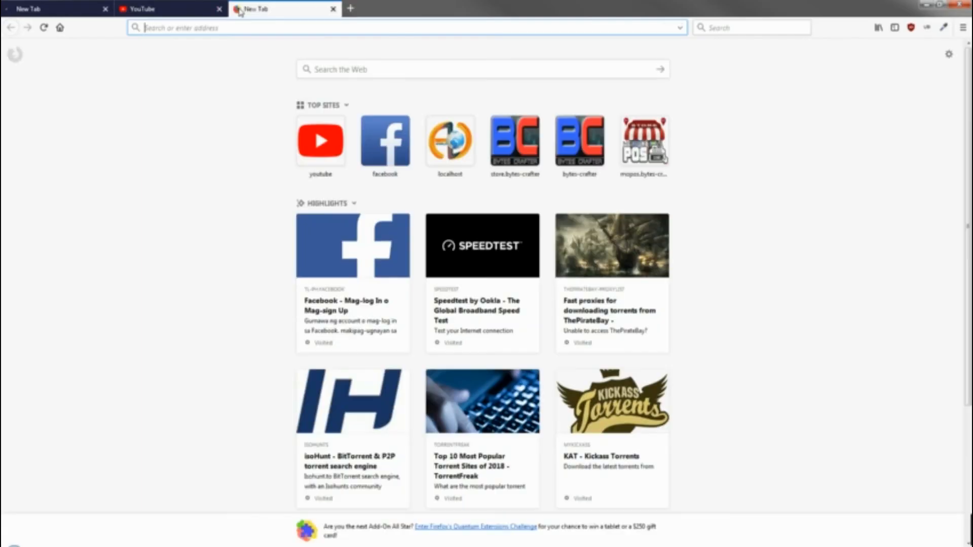
text(instagram.com/)
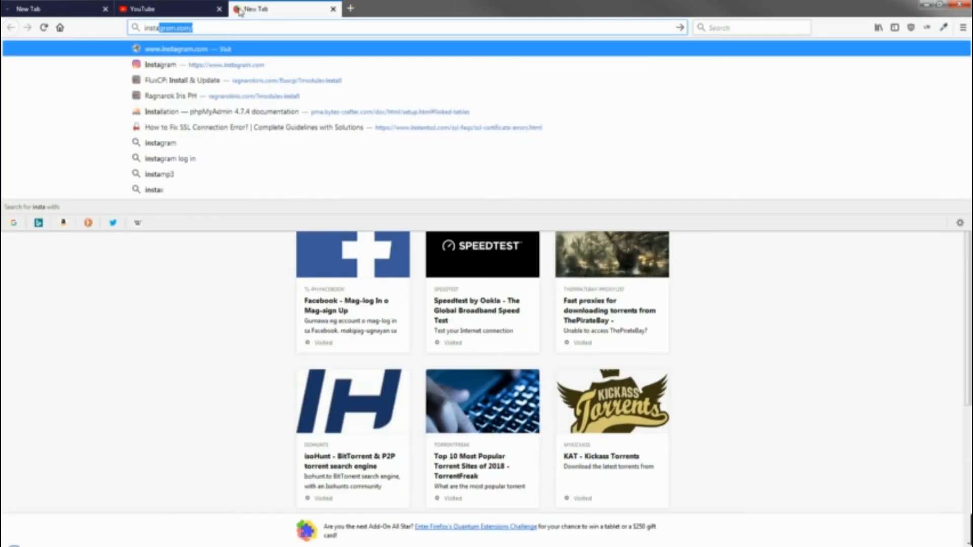
key(Return)
Compare the tabs, YouTube loading while Facebook and Instagram stall, and load twitter.com too
click(175, 9)
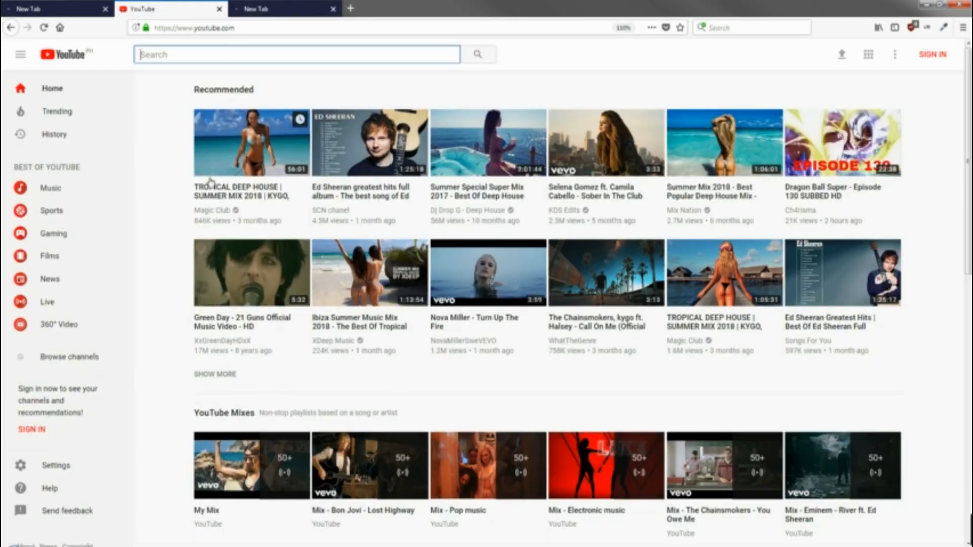
click(253, 9)
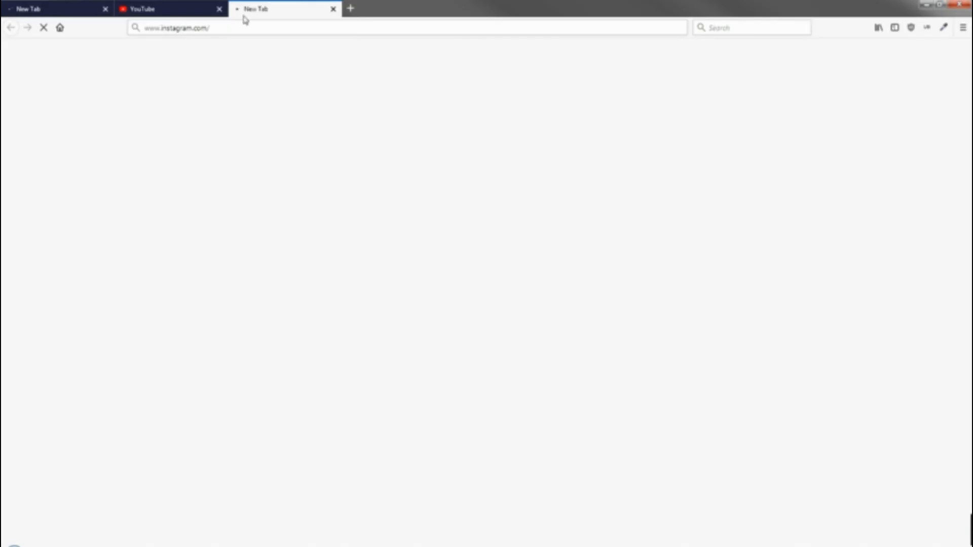
click(186, 8)
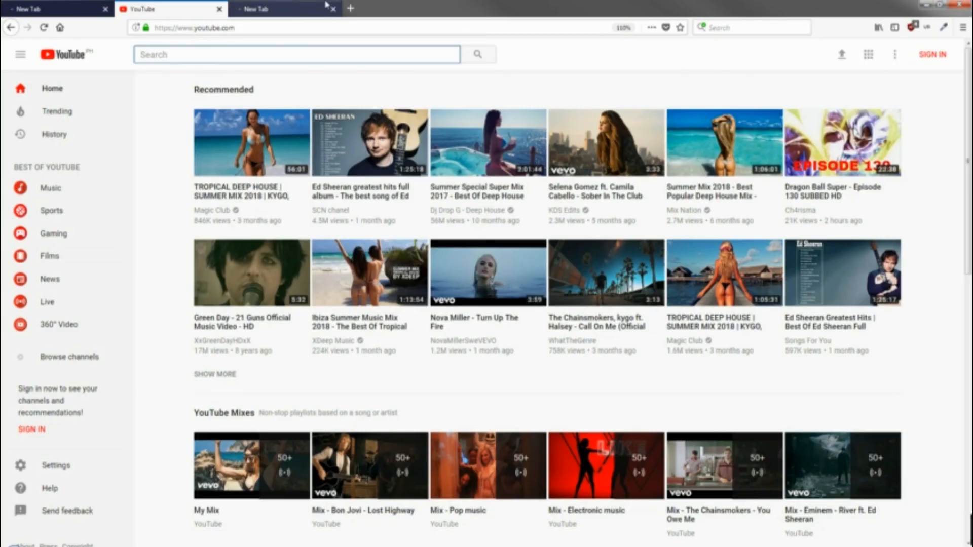
click(18, 8)
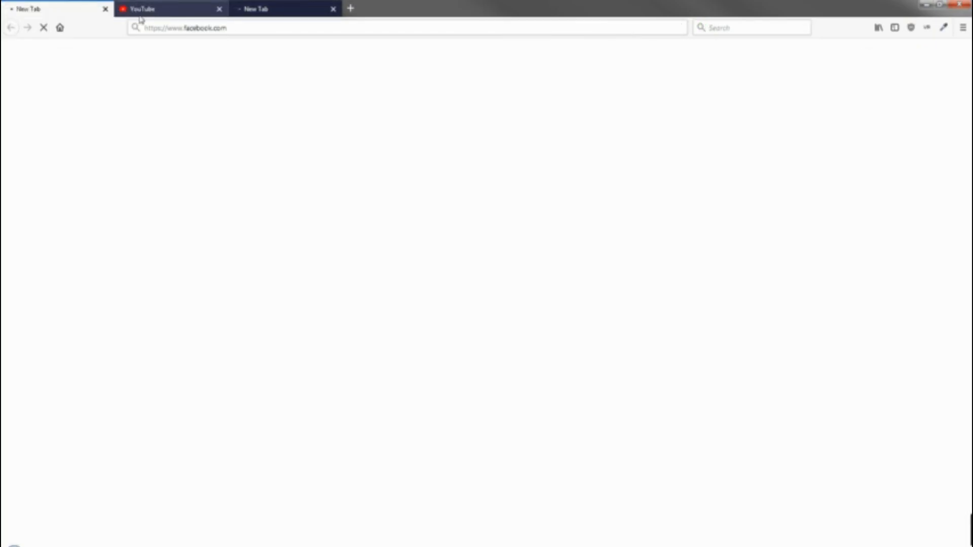
click(250, 7)
click(152, 9)
click(192, 32)
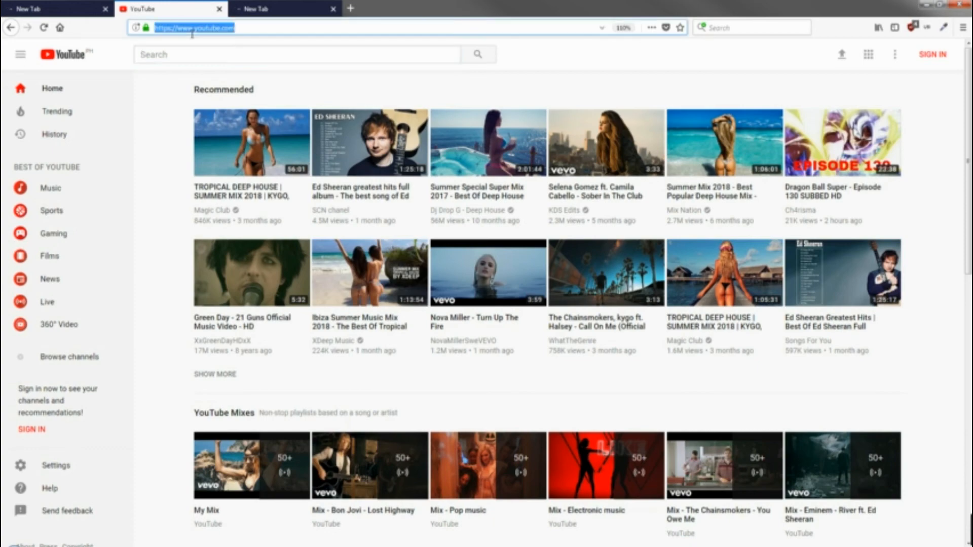
text(twitt)
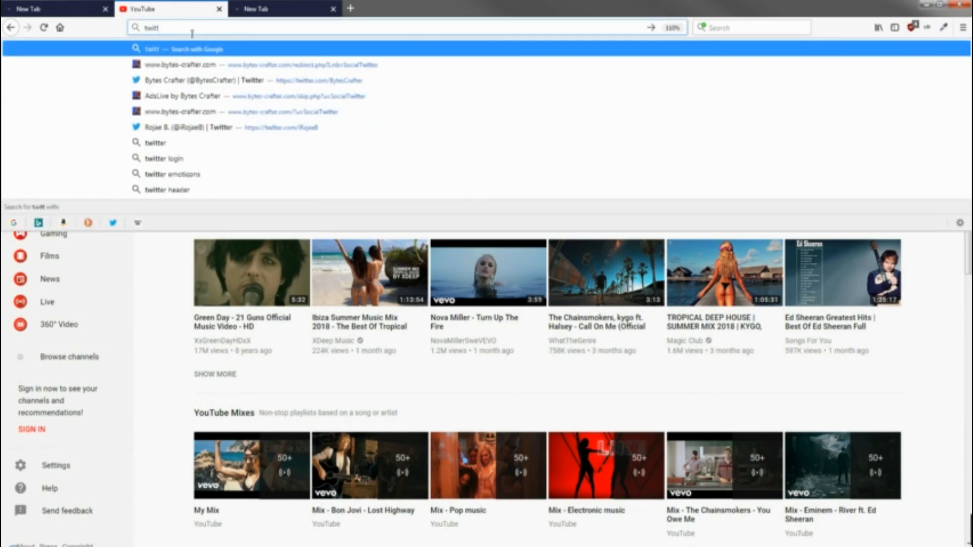
text(er.com)
key(Return)
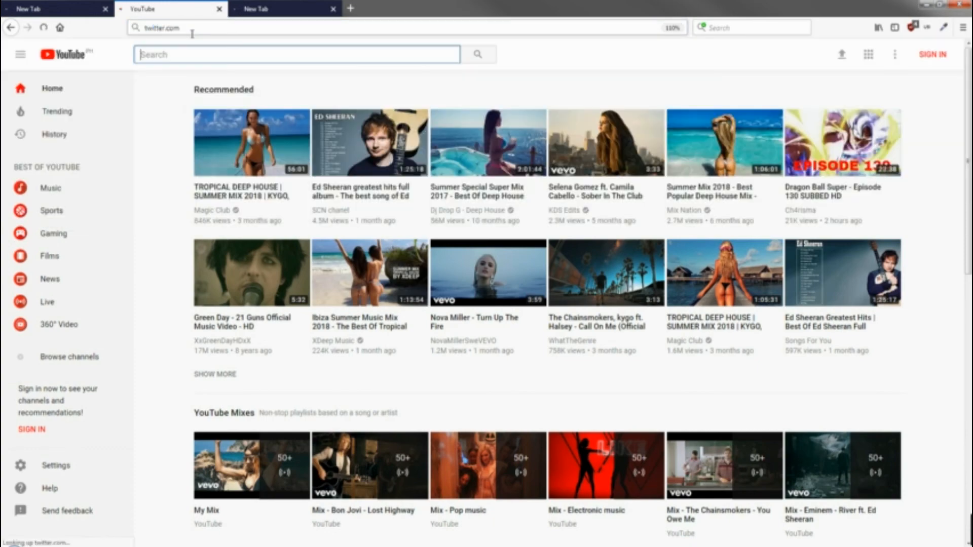
click(110, 10)
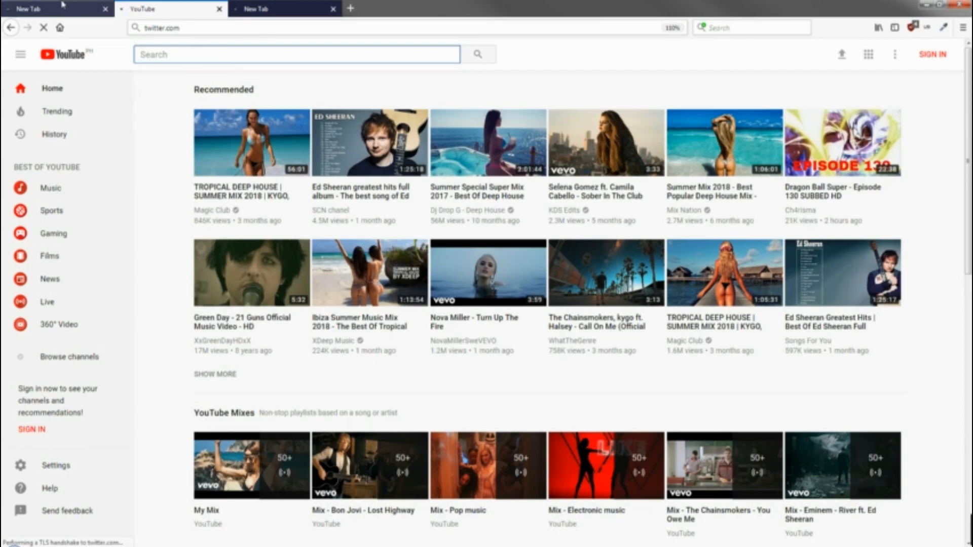
click(144, 7)
click(279, 7)
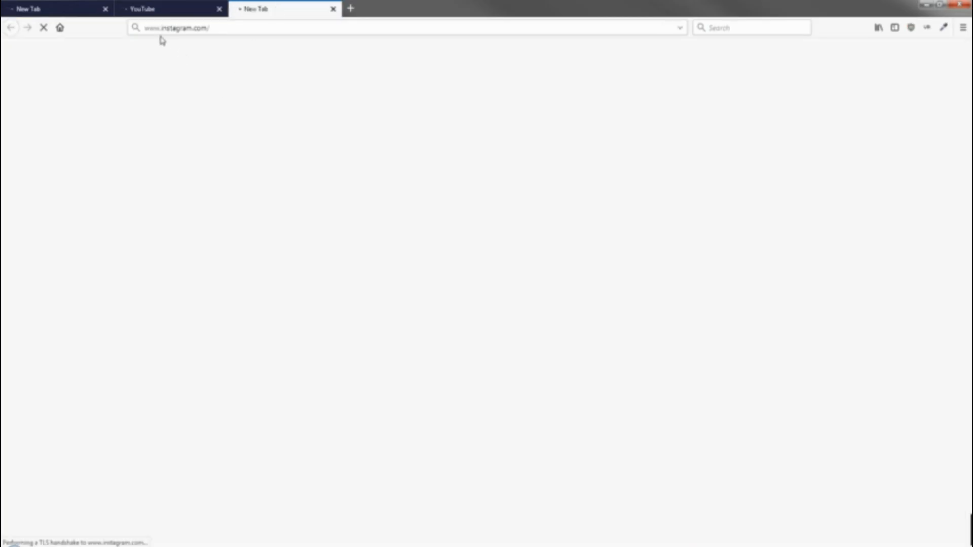
Back in WinBox, start a new entry in the Layer7 Protocols list
click(712, 546)
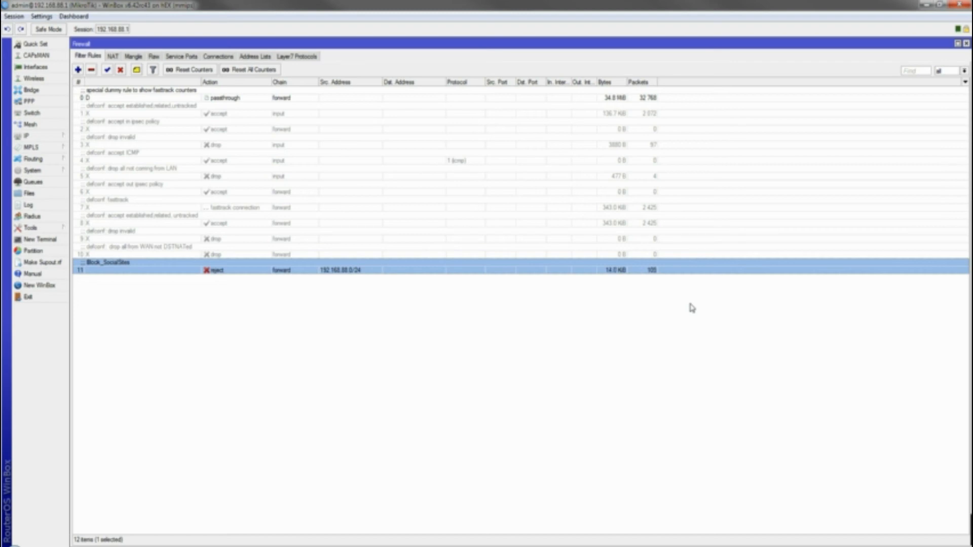
click(626, 324)
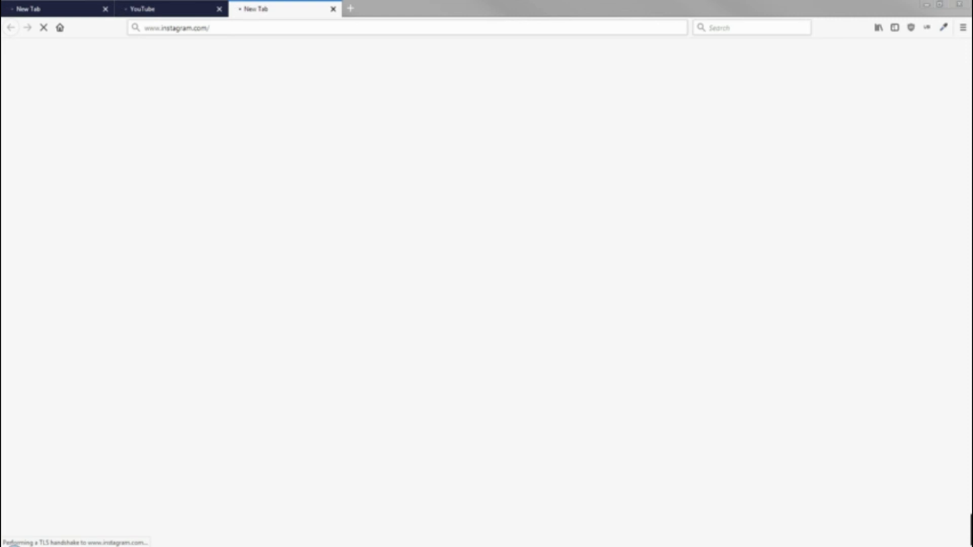
click(716, 546)
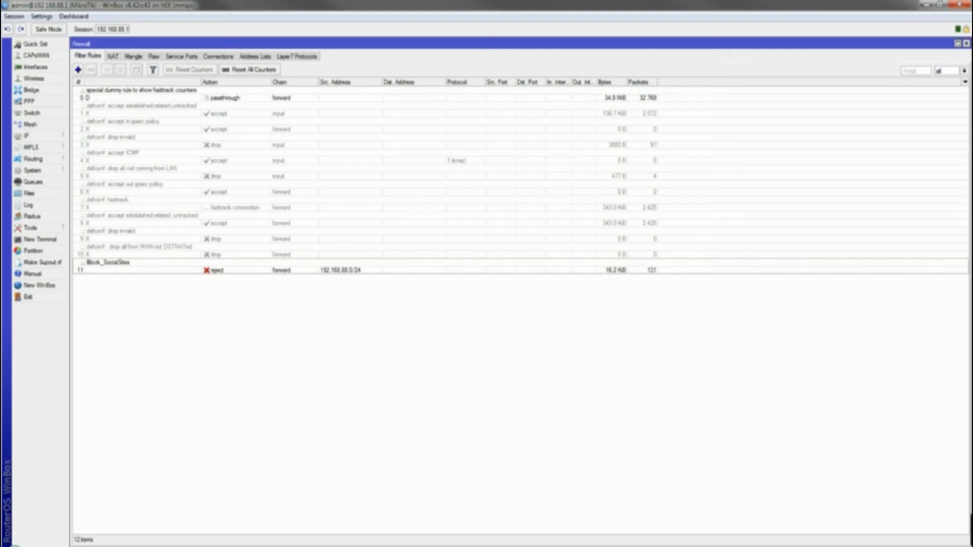
click(284, 56)
click(78, 69)
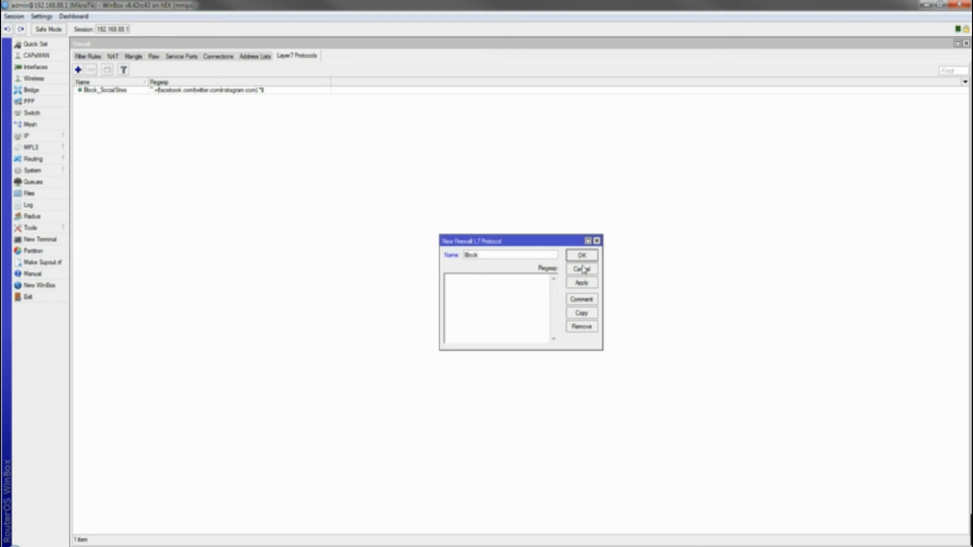
Save Layer7 protocol Block_Entertainment with regexp ^.+(youtube.com).*$, then show the filter rules
text(Block_Entertainment)
click(519, 297)
text(^.+()
text(youtube.com).*$)
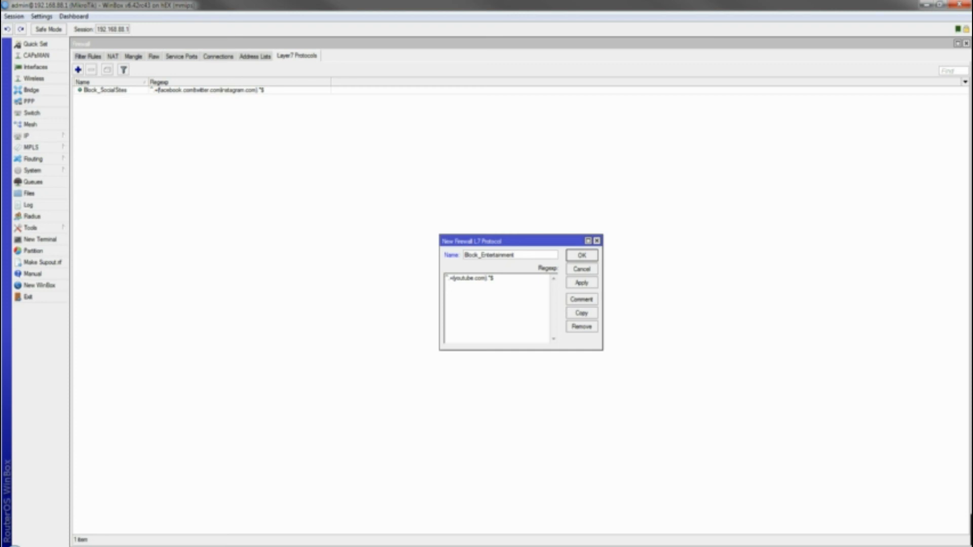
click(500, 304)
click(582, 283)
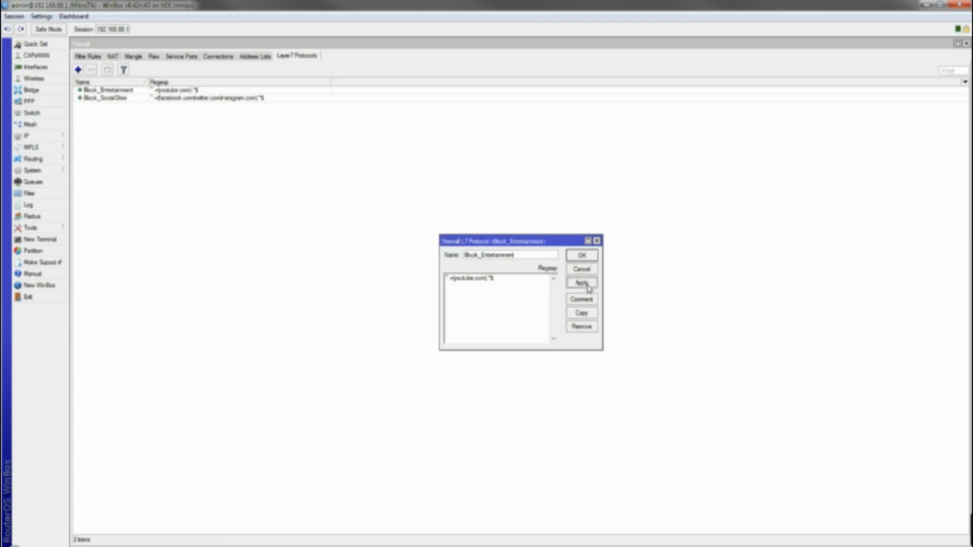
click(571, 255)
click(87, 55)
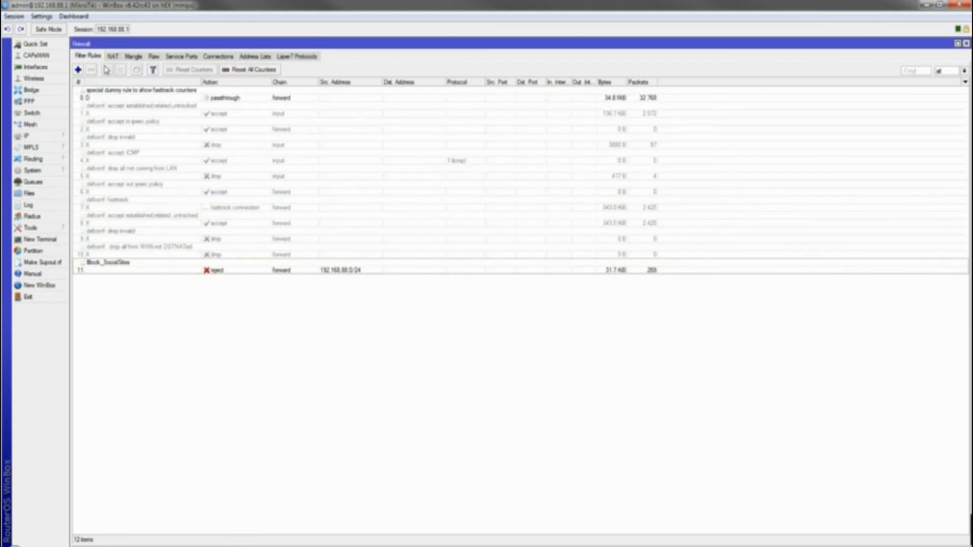
Start a new filter rule with source address 192.168.88.0/24
click(78, 69)
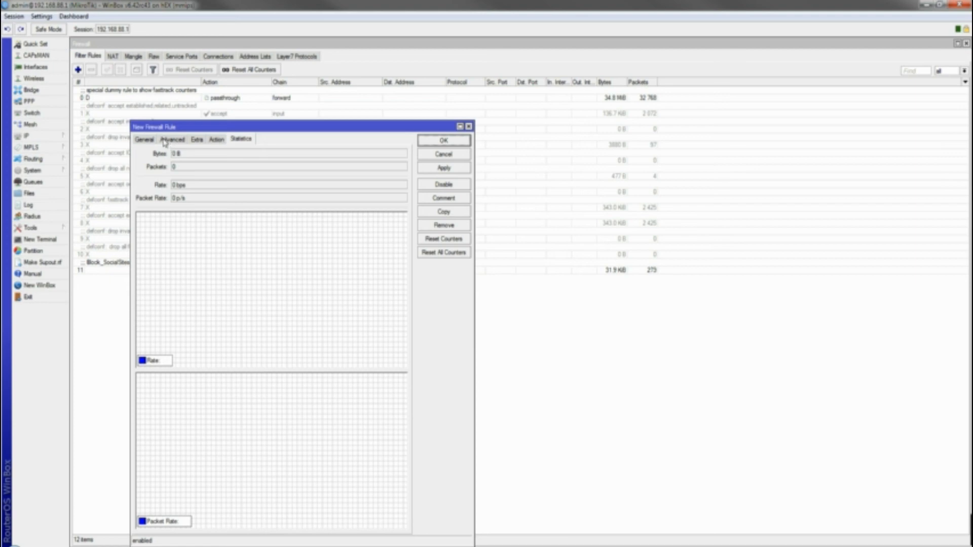
click(145, 140)
click(216, 168)
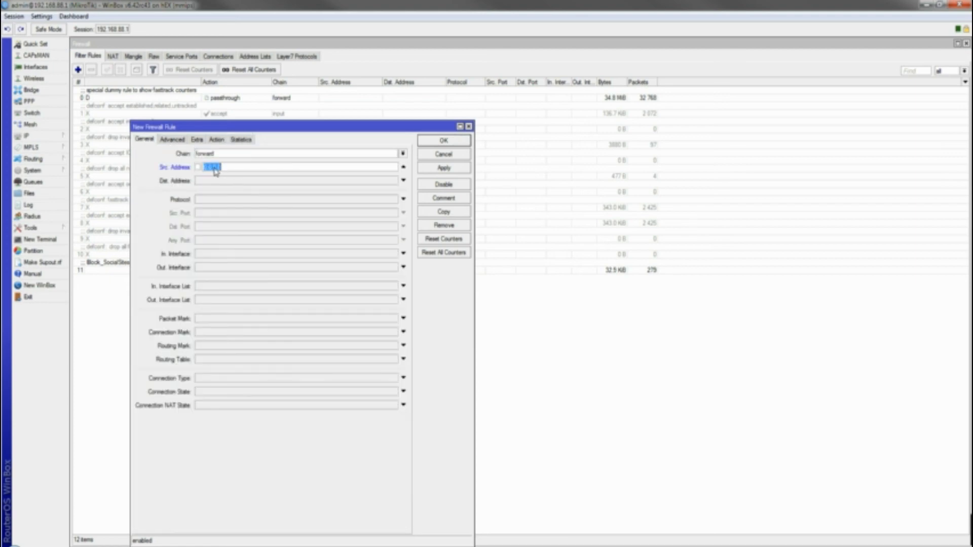
text(19)
text(2.168.88)
text(/24)
Match the rule on the Block_Entertainment Layer7 protocol
click(163, 142)
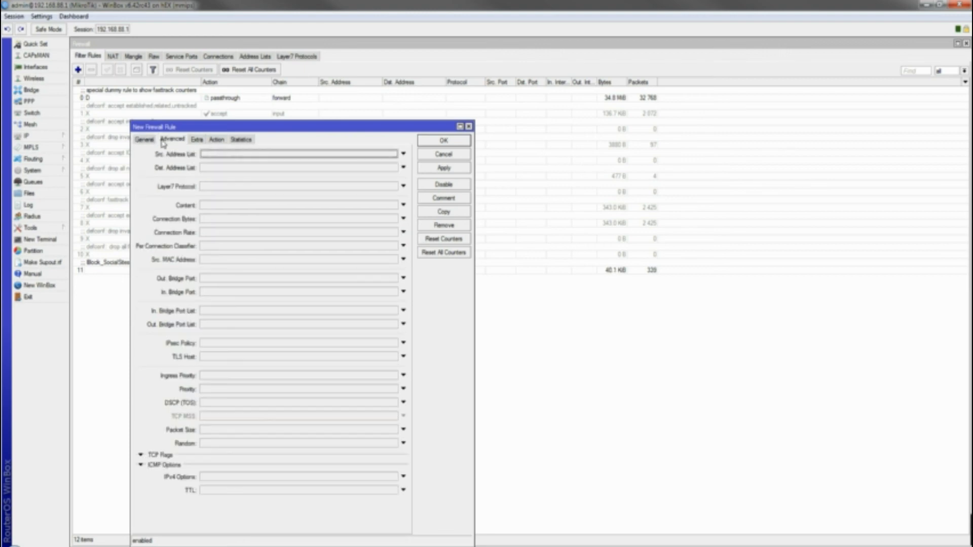
click(208, 187)
click(293, 189)
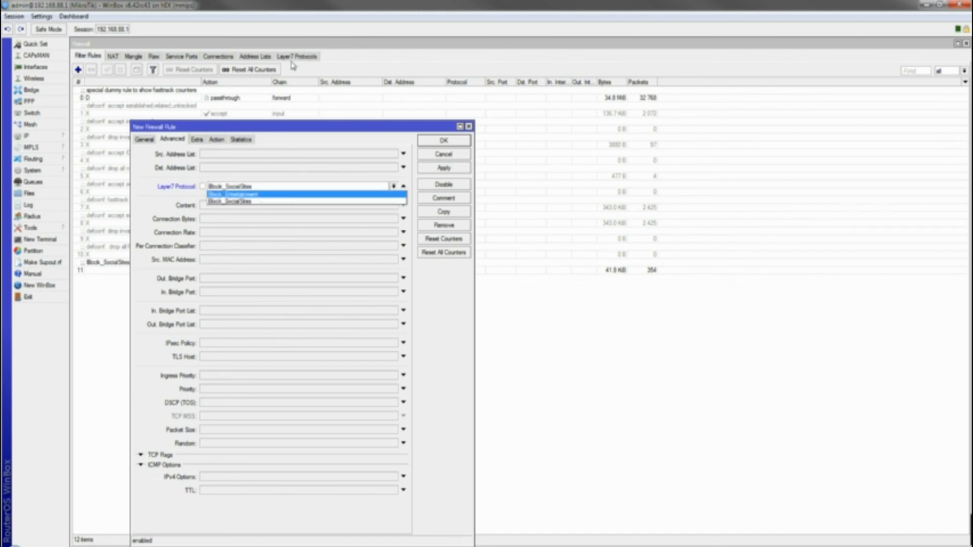
click(269, 197)
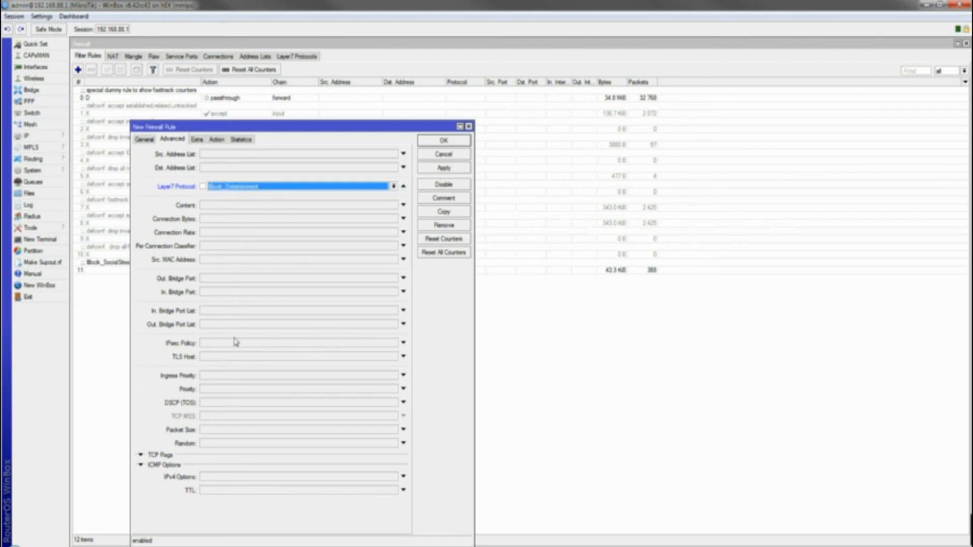
click(197, 140)
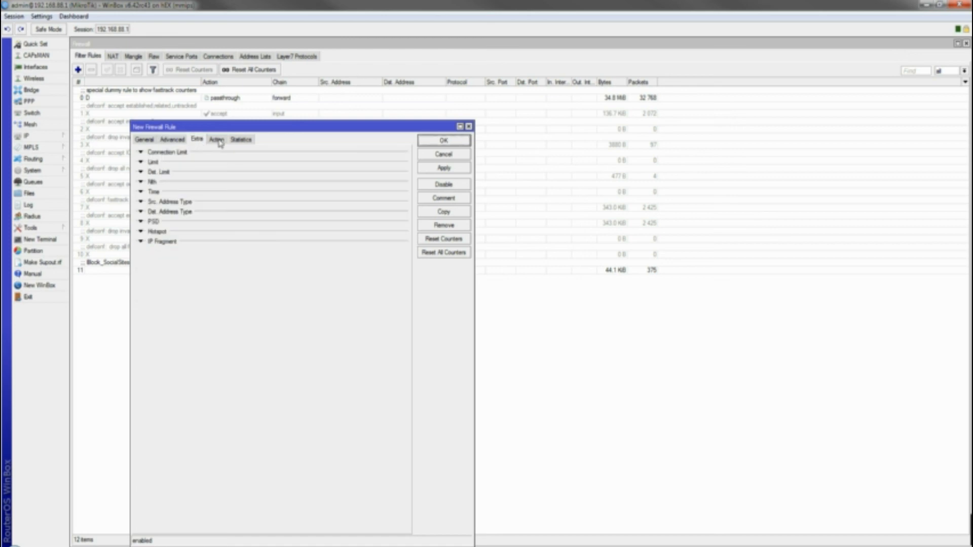
Set the action to reject with icmp host prohibited and save the rule
click(217, 139)
click(194, 154)
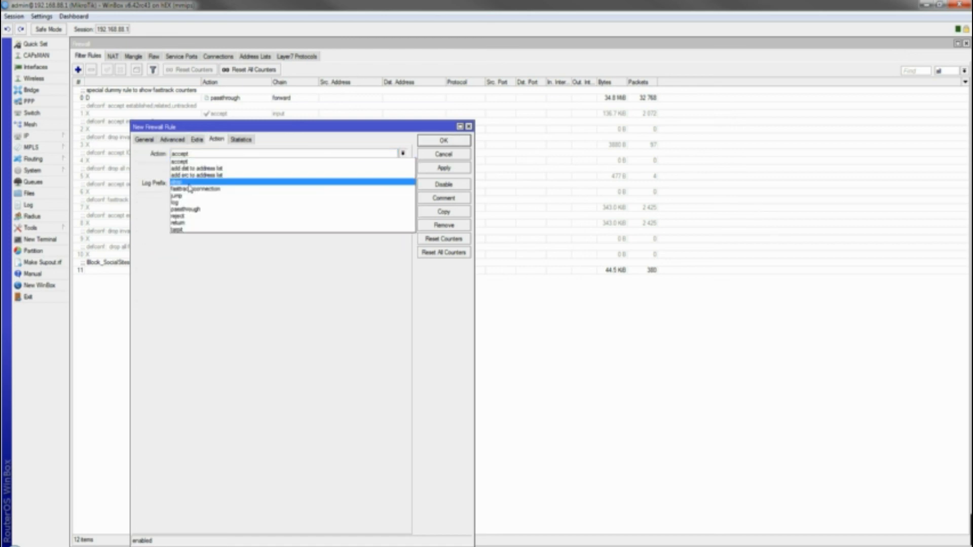
click(190, 216)
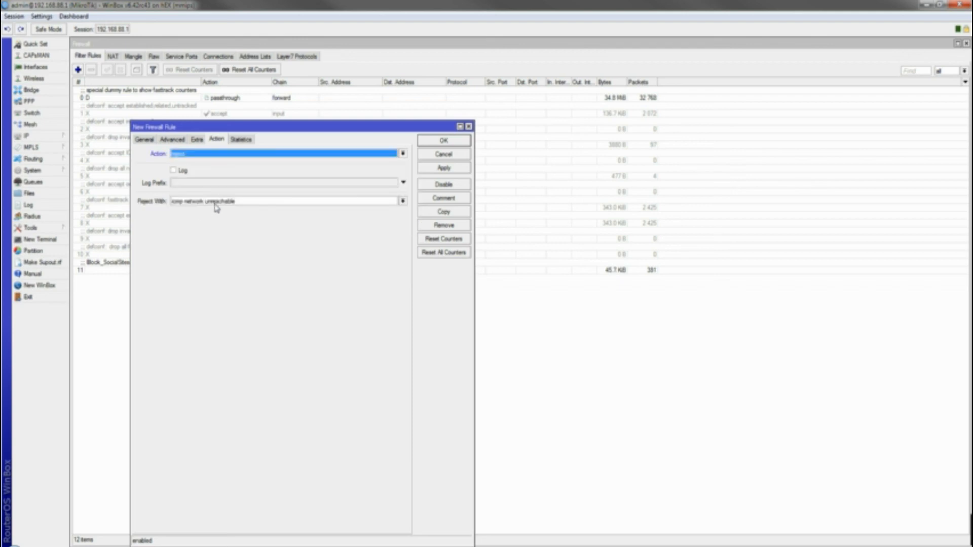
click(215, 202)
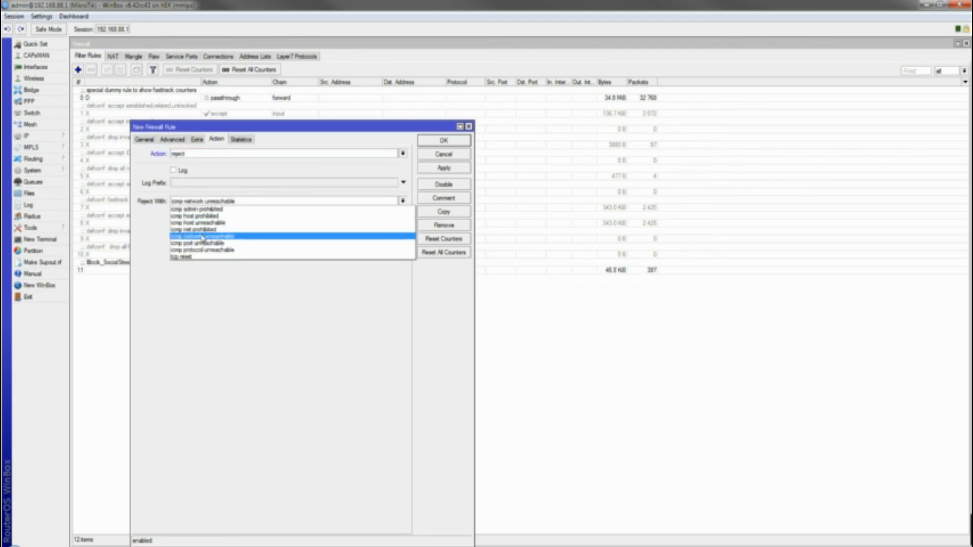
click(207, 217)
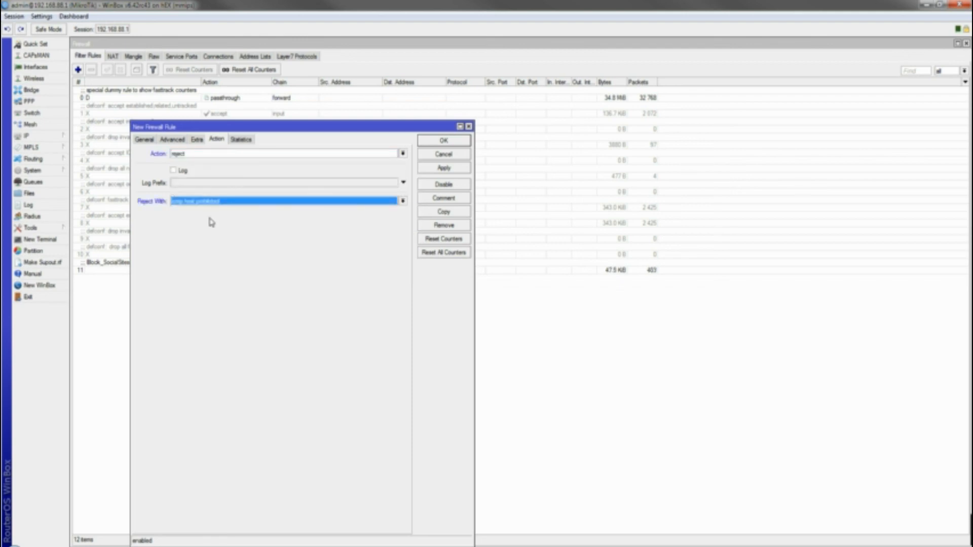
click(439, 170)
click(436, 143)
Comment the new rule 12 as Block_Entertainment
click(142, 278)
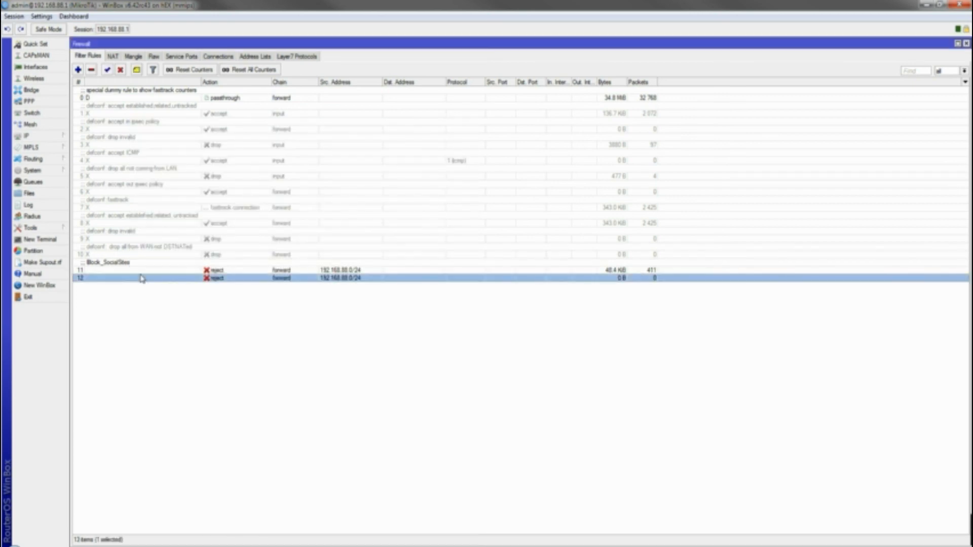
click(137, 69)
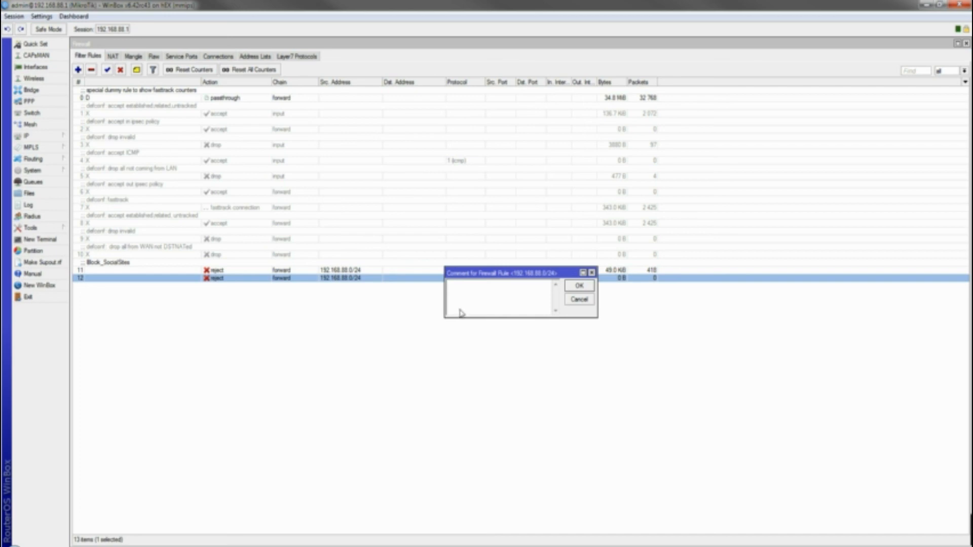
text(Block_Entertainment)
key(Return)
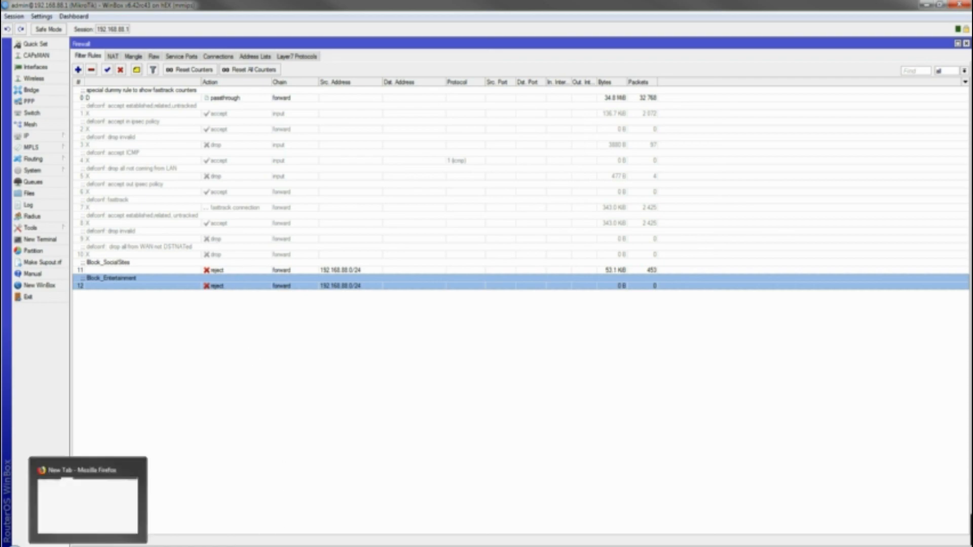
click(88, 546)
Confirm the facebook.com tab shows Secure Connection Failed
click(187, 9)
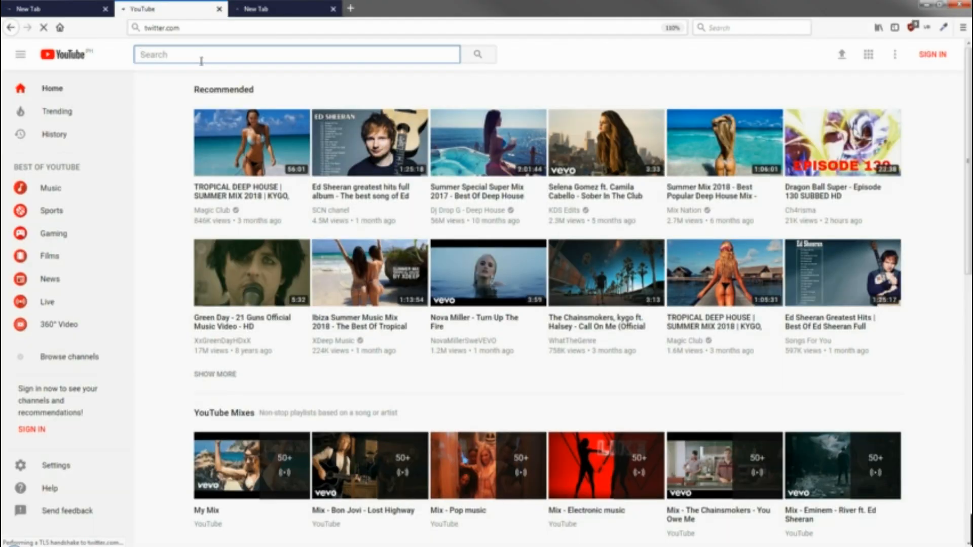
click(90, 7)
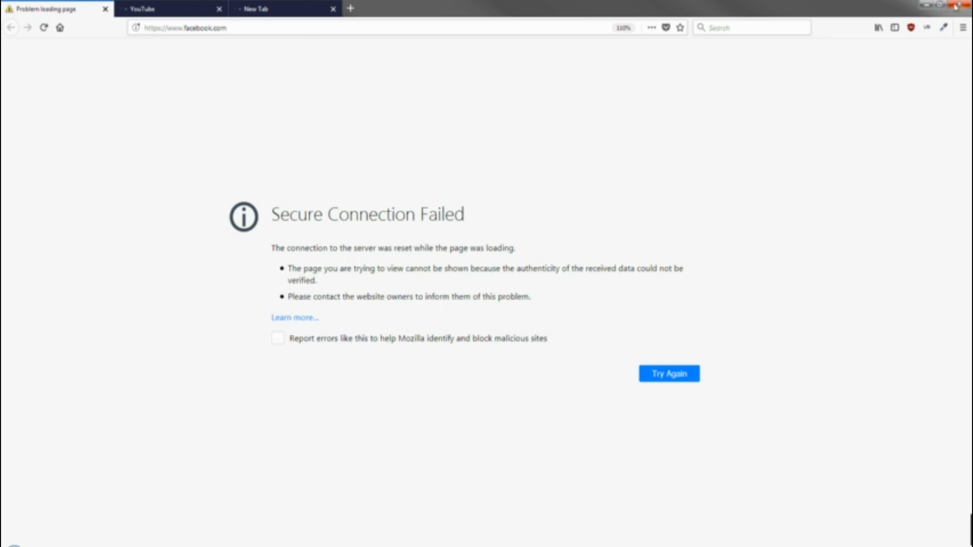
drag(513, 223, 337, 200)
click(726, 98)
drag(467, 213, 236, 197)
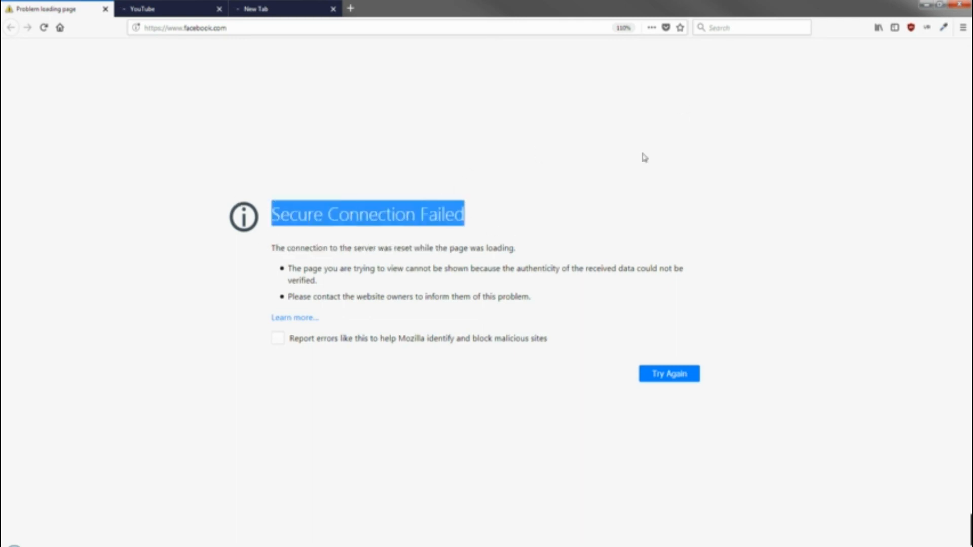
click(952, 5)
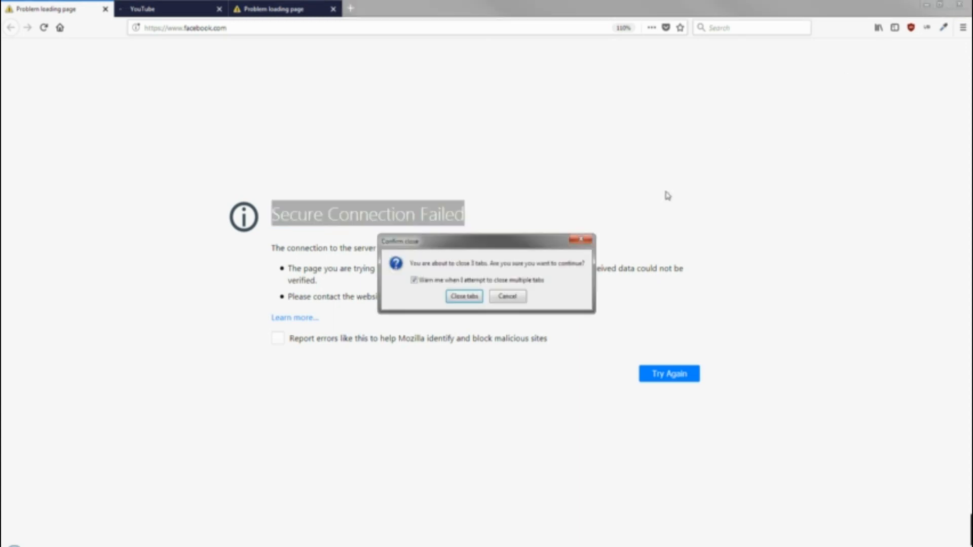
click(471, 296)
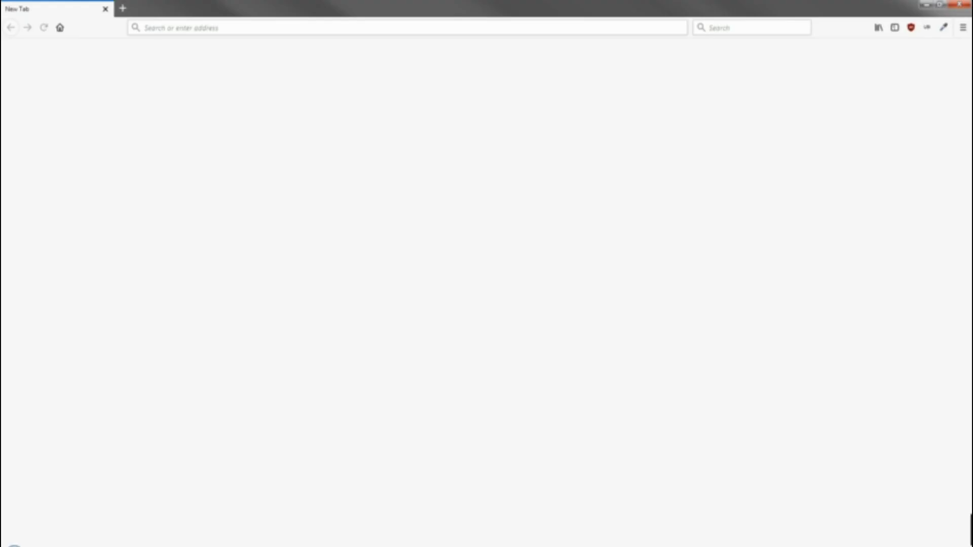
click(199, 28)
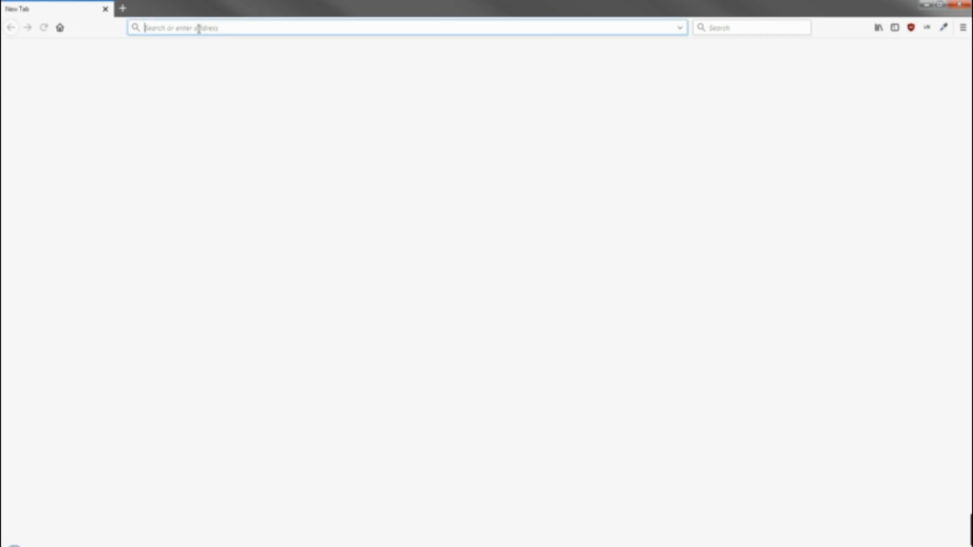
text(https://www.youtube.com)
key(Return)
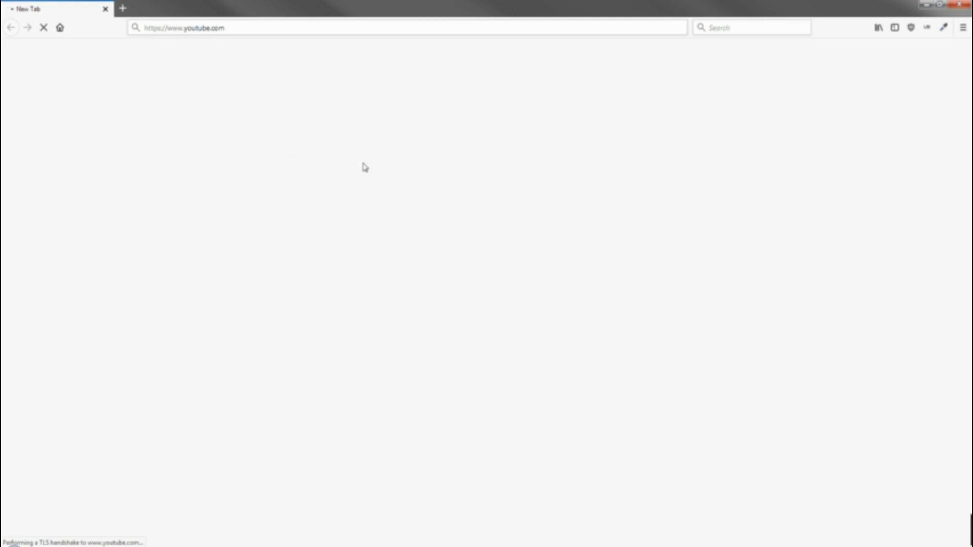
click(927, 5)
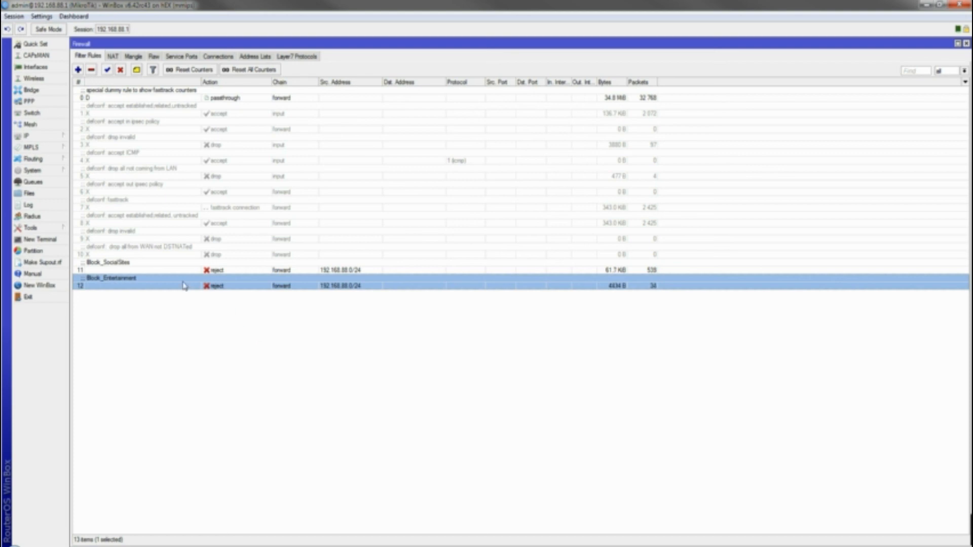
click(296, 56)
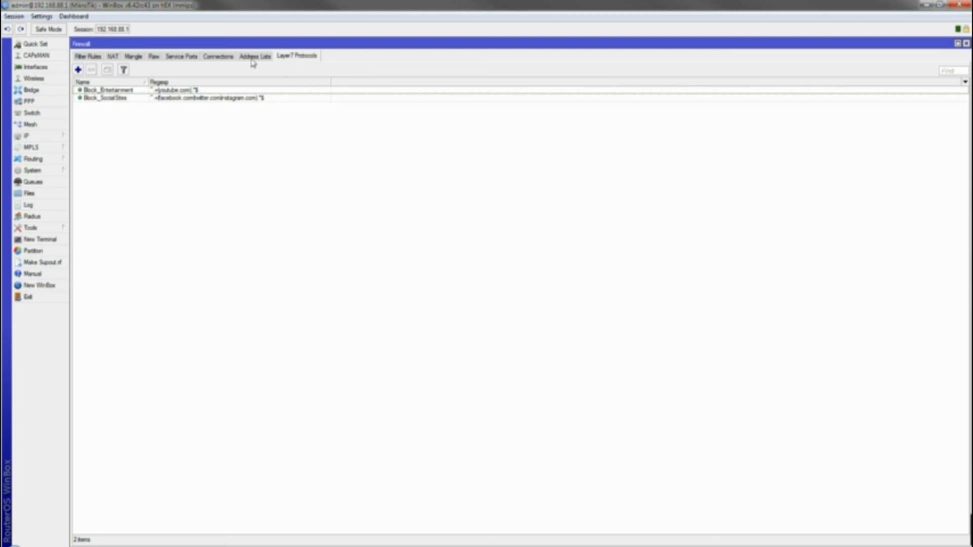
click(90, 57)
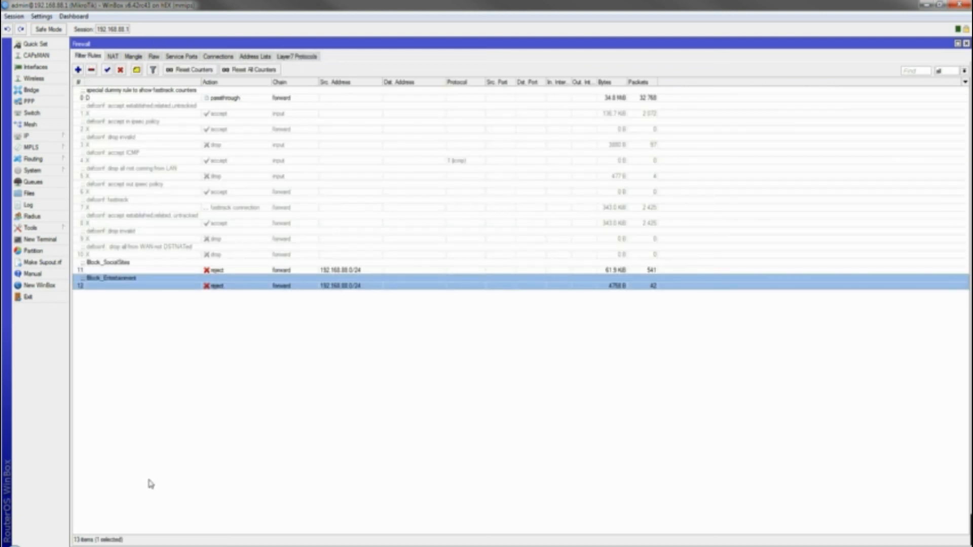
click(87, 544)
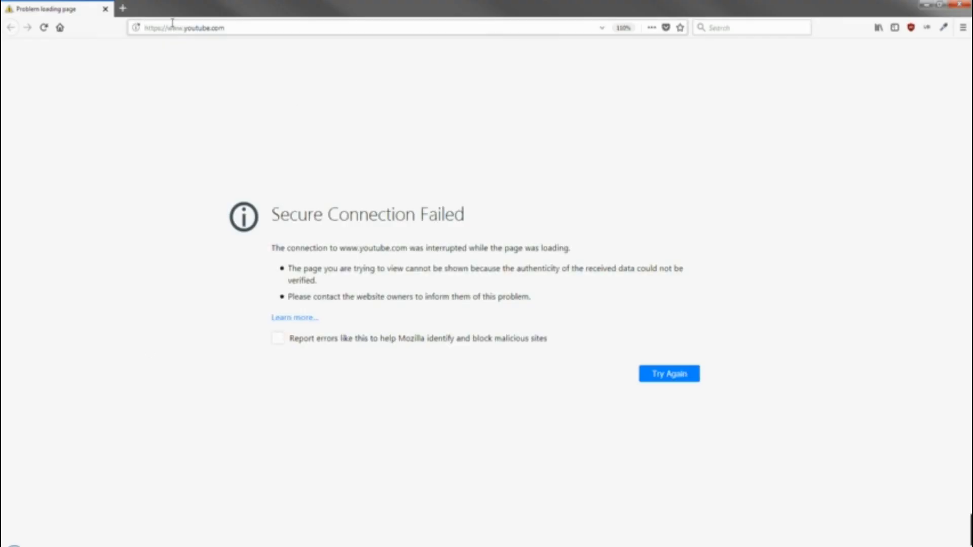
click(173, 25)
text(by)
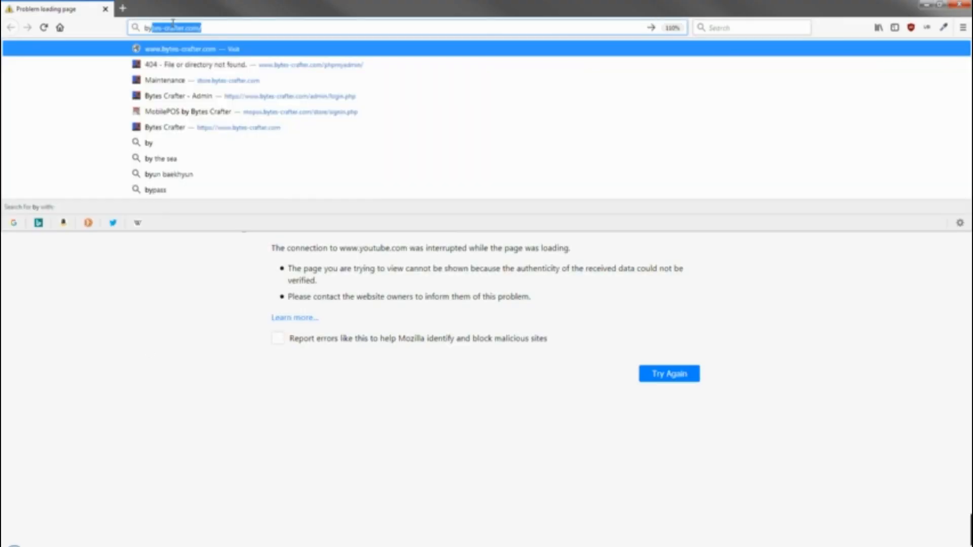
key(Return)
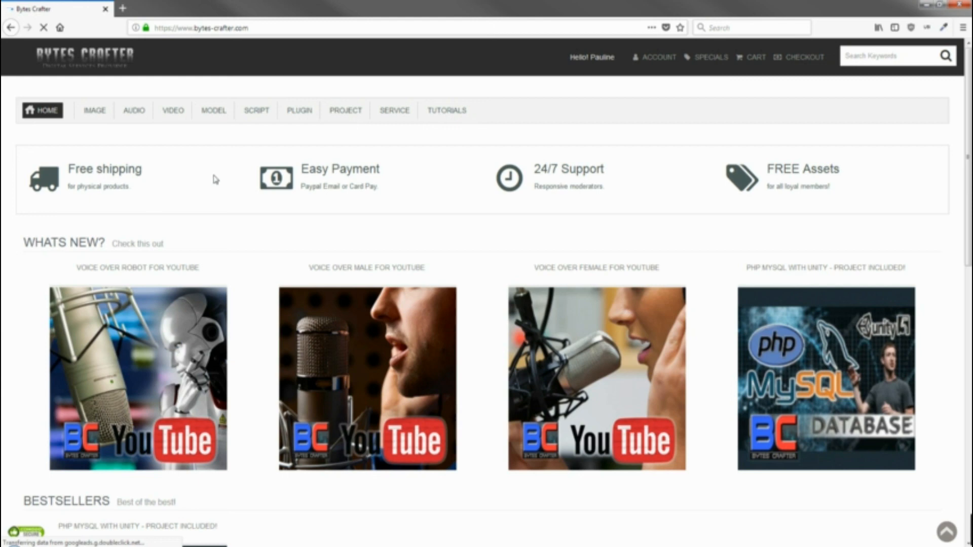
scroll(213, 260, down, 3)
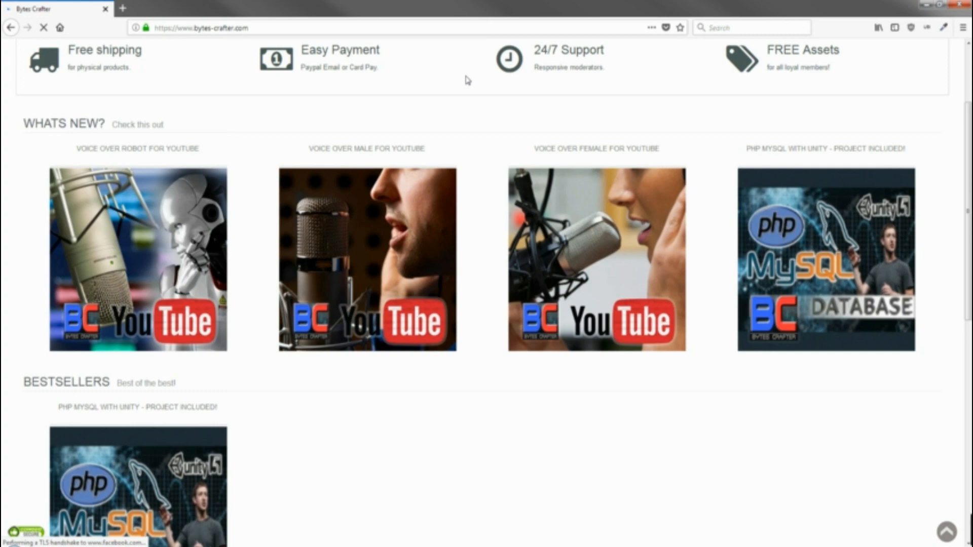
scroll(489, 174, up, 3)
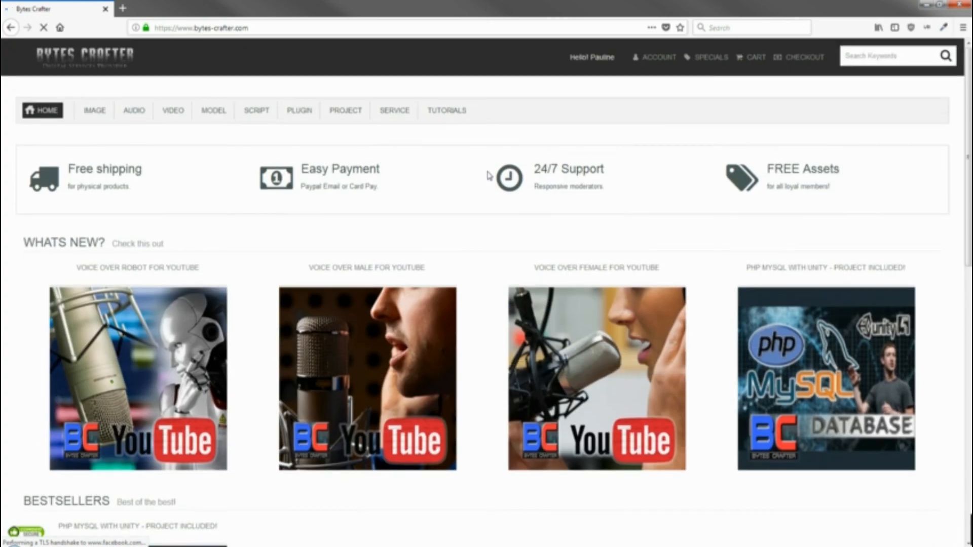